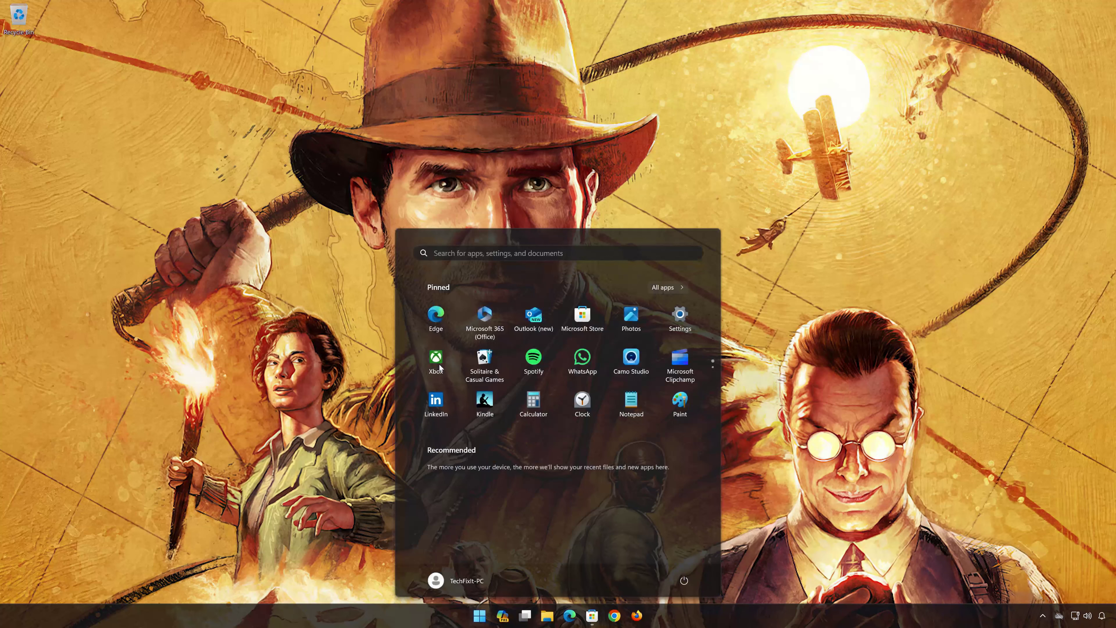
# - Start a repair with the Gaming Services Repair Tool from the Xbox app's support options and allow it to make changes
pyautogui.moveTo(400, 28); pyautogui.dragTo(620, 107)
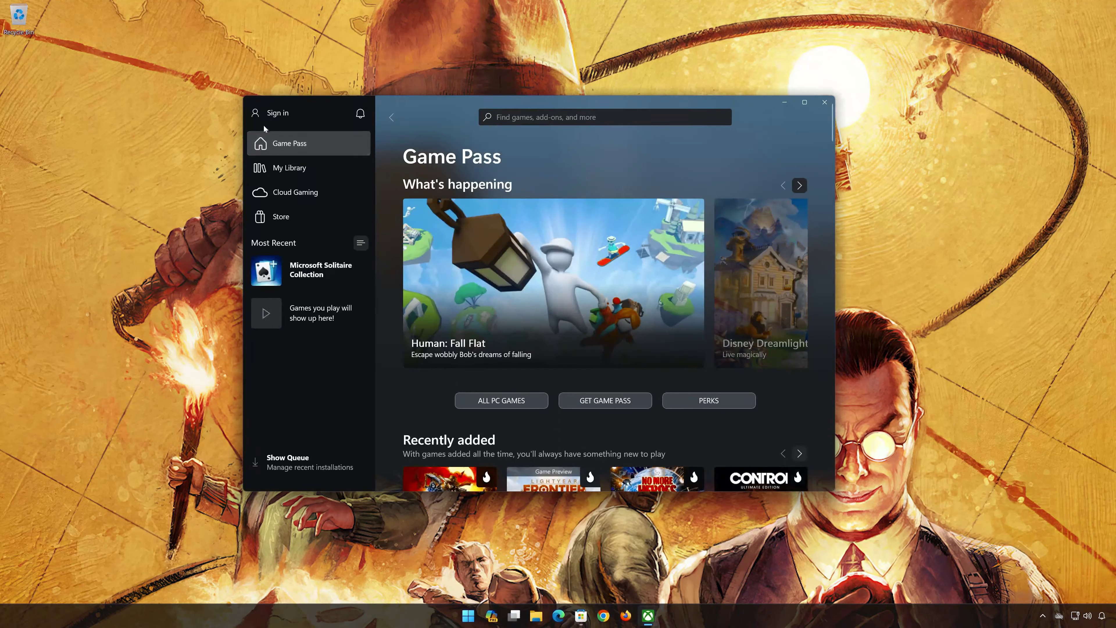
pyautogui.click(278, 117)
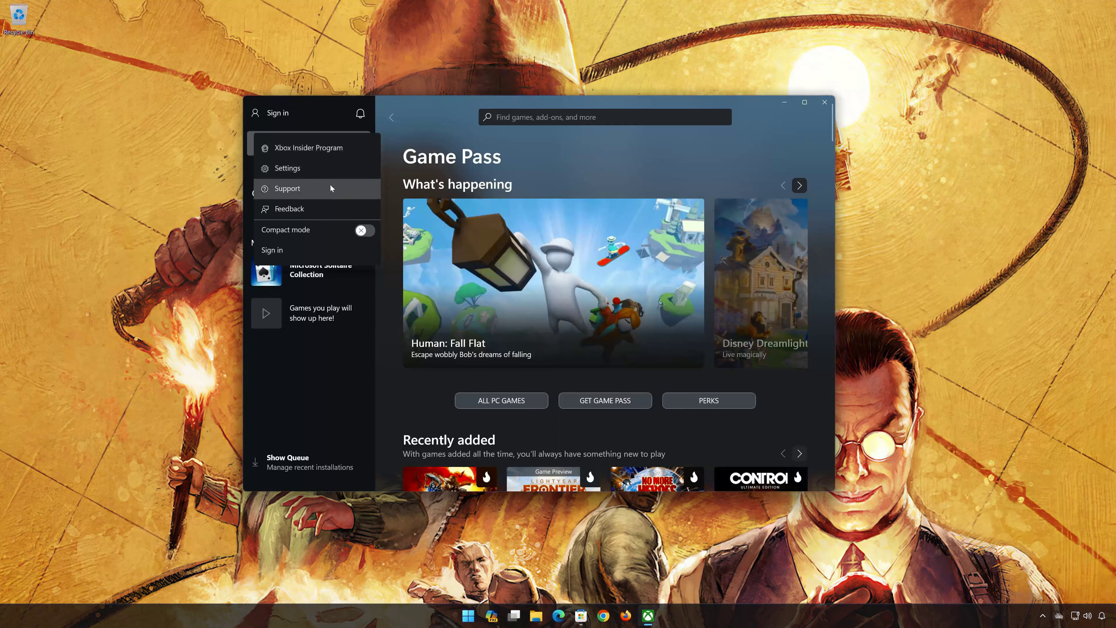
pyautogui.click(289, 193)
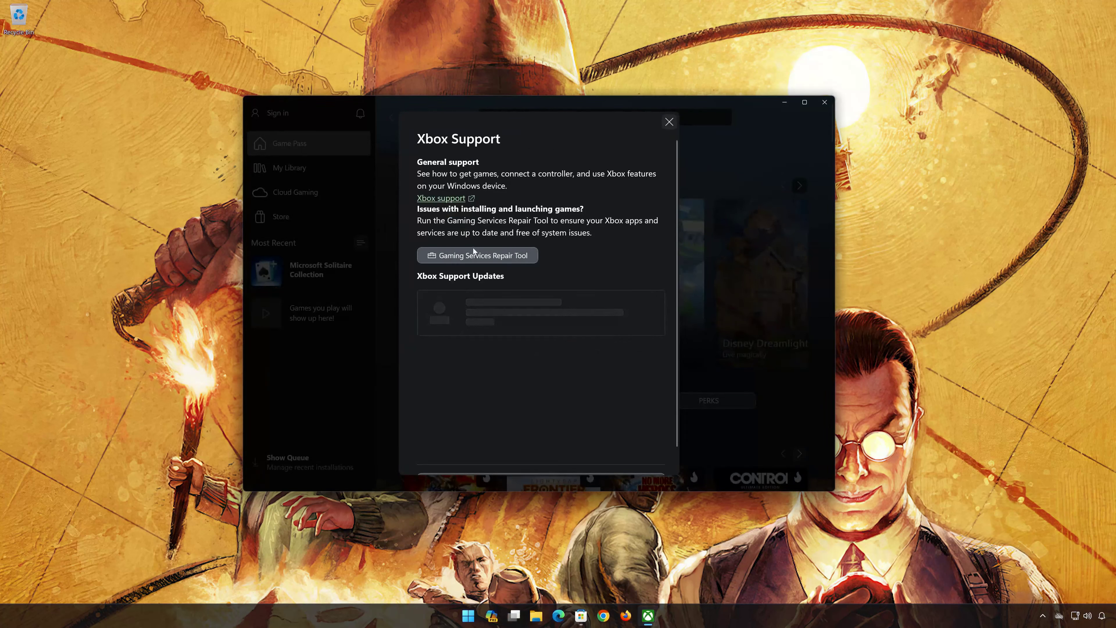
pyautogui.click(498, 259)
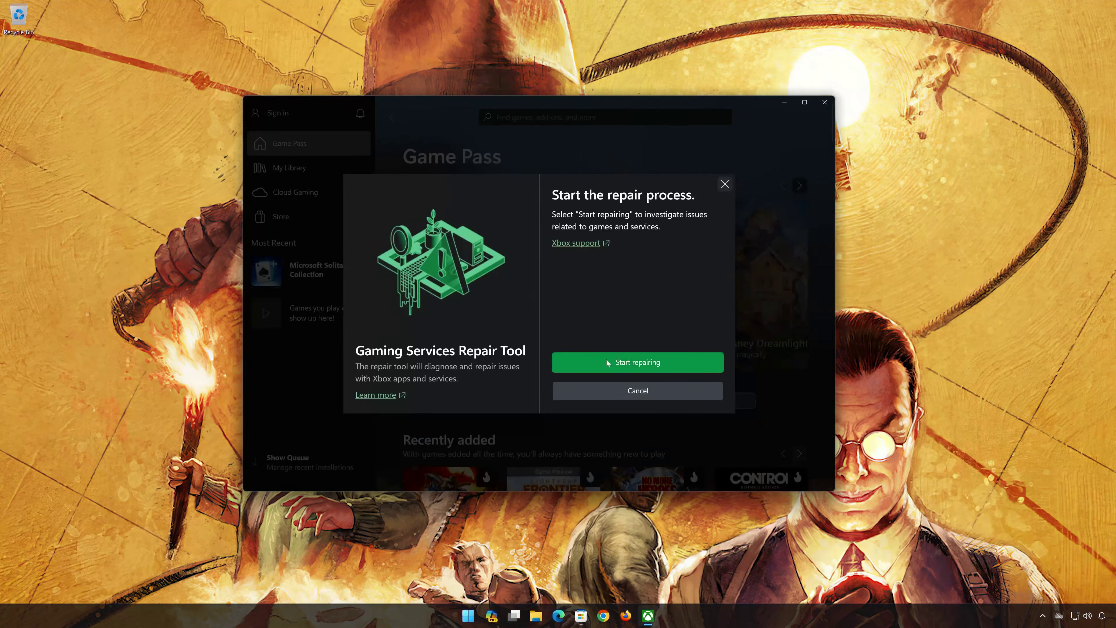
pyautogui.click(631, 365)
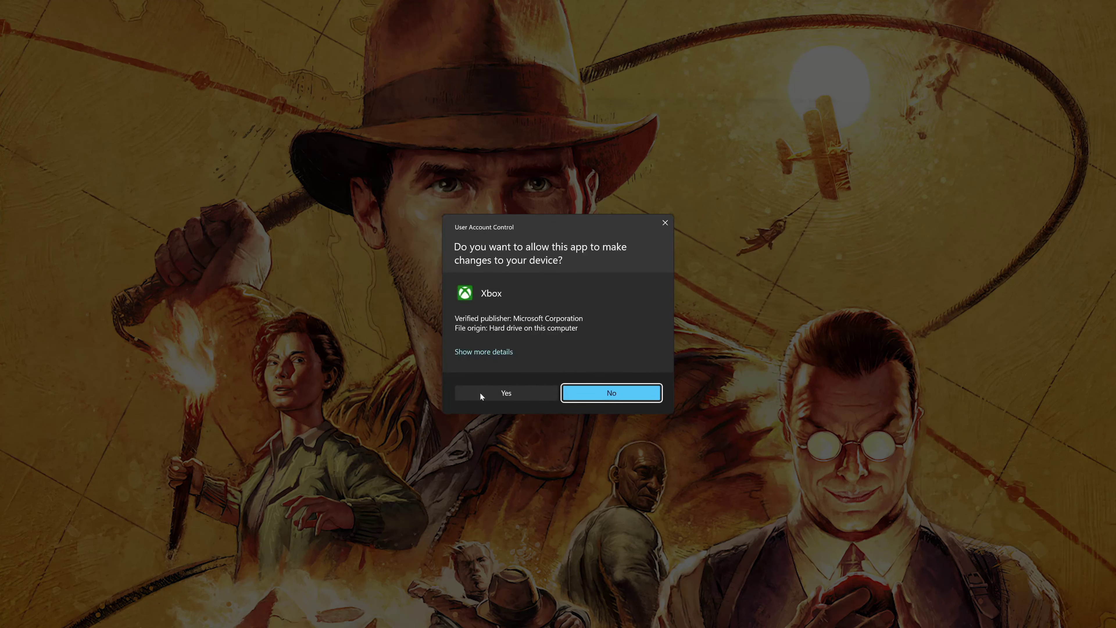
pyautogui.click(497, 395)
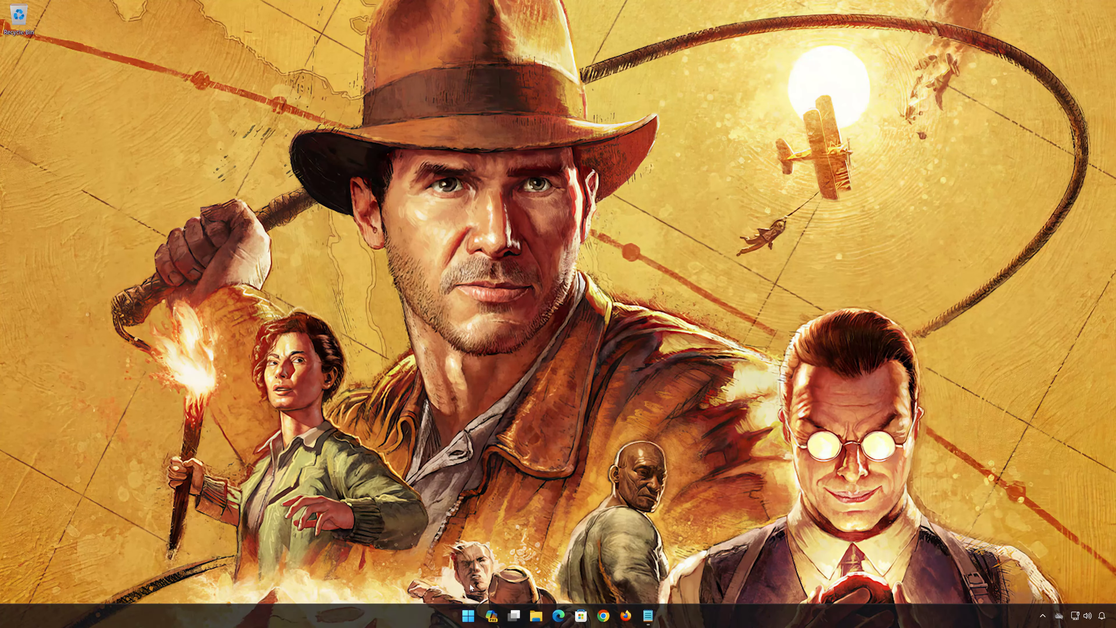
# - Open Windows PowerShell as administrator, approve the elevation, and move its window toward the middle of the desktop
pyautogui.click(468, 615)
pyautogui.write('powershell')
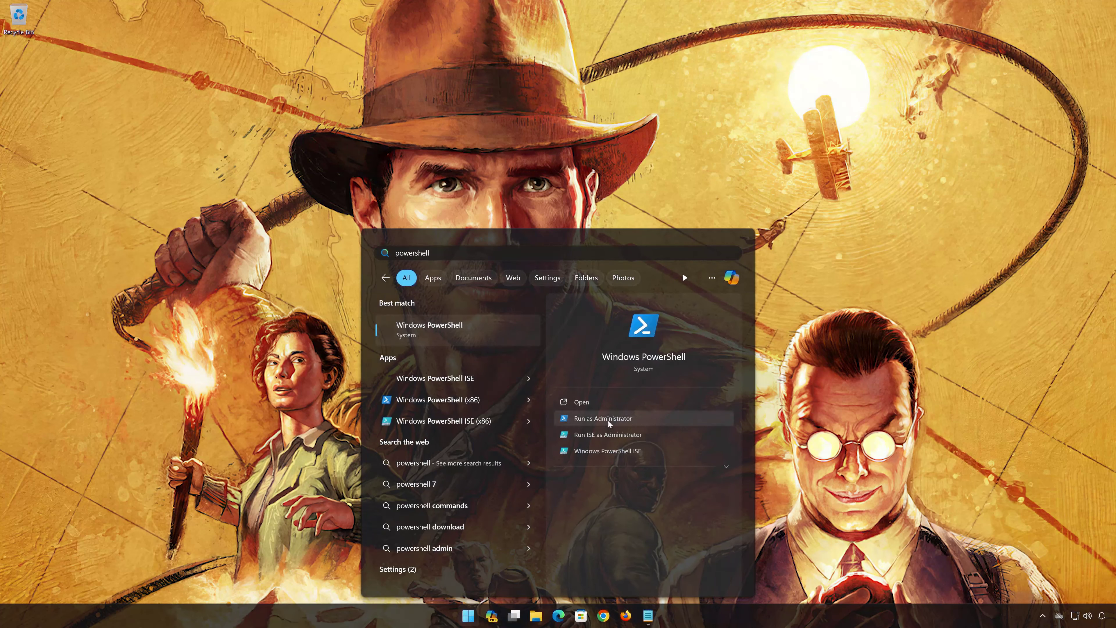
pyautogui.click(631, 418)
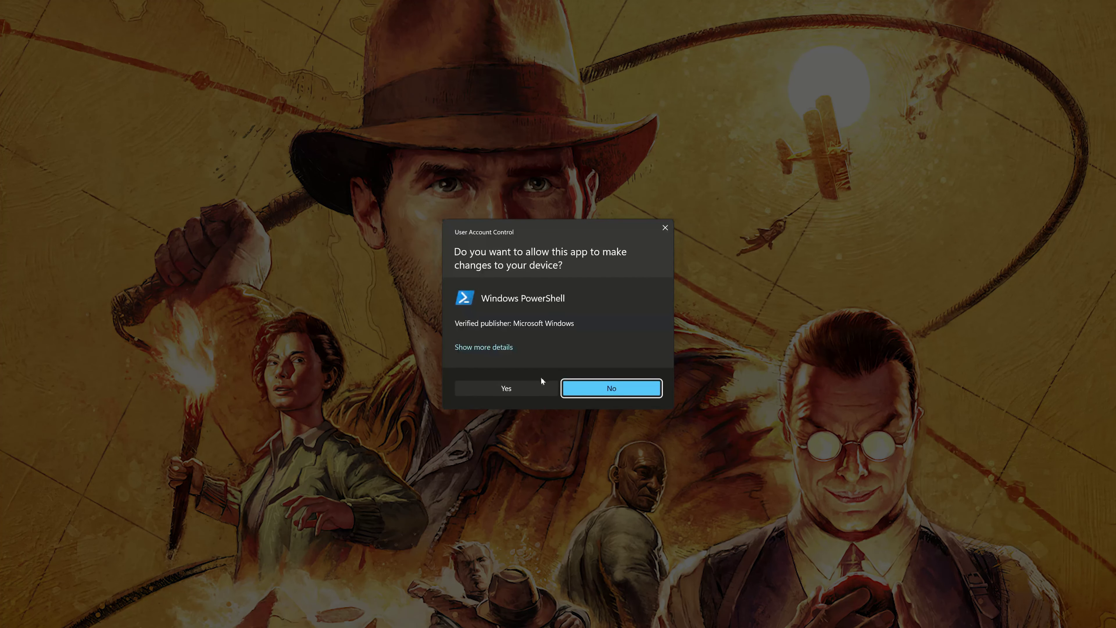
pyautogui.click(500, 391)
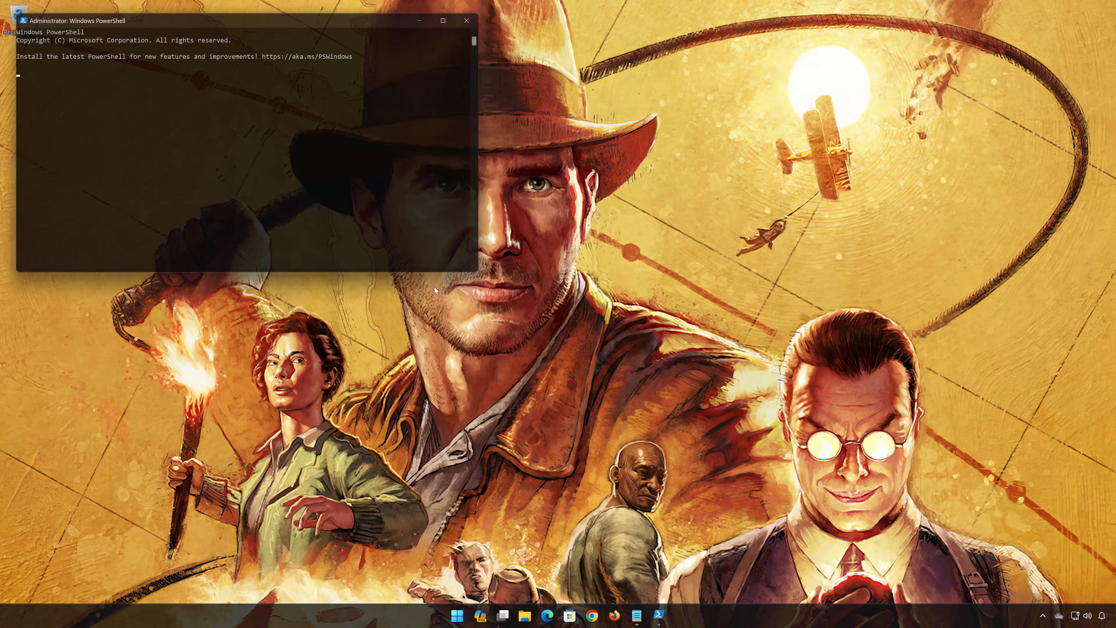
pyautogui.moveTo(315, 23); pyautogui.dragTo(637, 153)
# - Copy the line "get-appxpackage Microsoft.GamingServices | remove-AppxPackage -allusers" from the open Notepad note and minimize Notepad
pyautogui.click(637, 616)
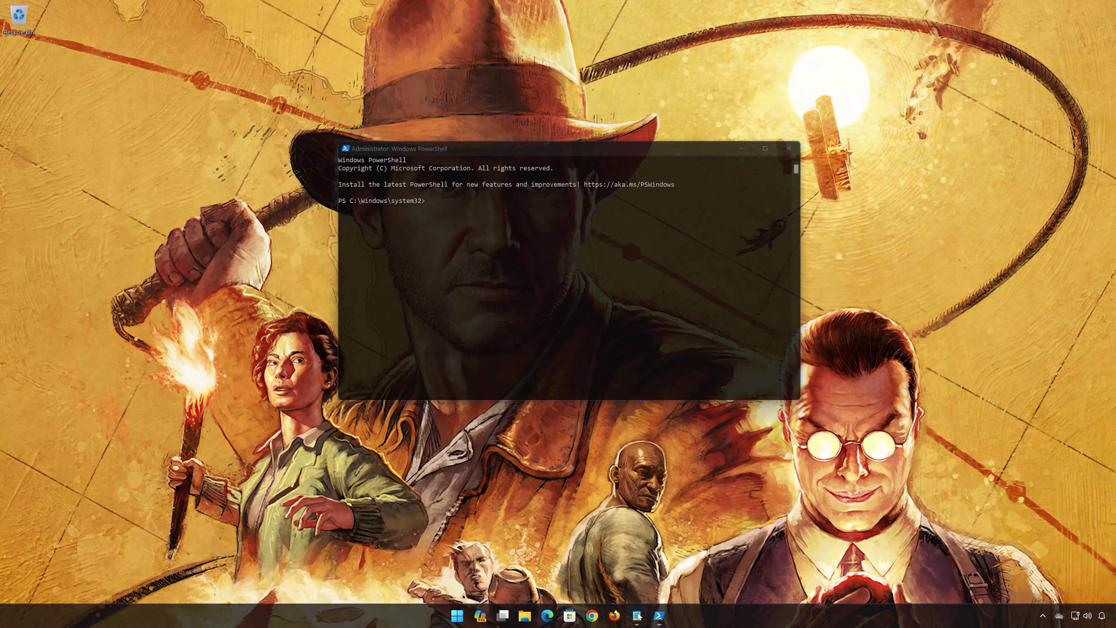
pyautogui.click(396, 211)
pyautogui.moveTo(377, 130); pyautogui.dragTo(86, 130)
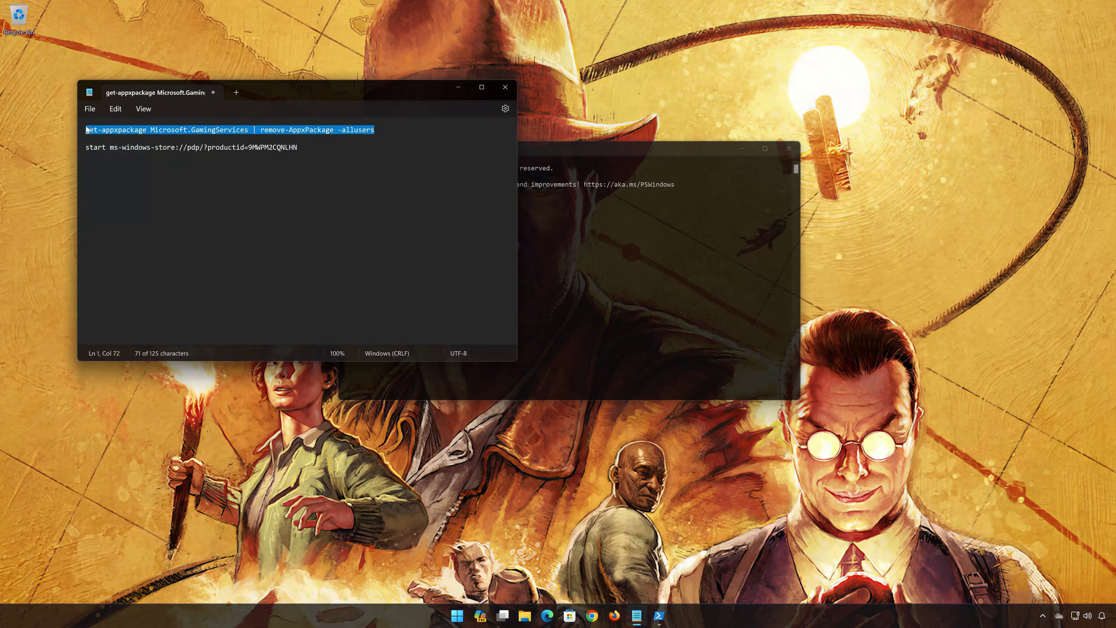
pyautogui.rightClick(92, 130)
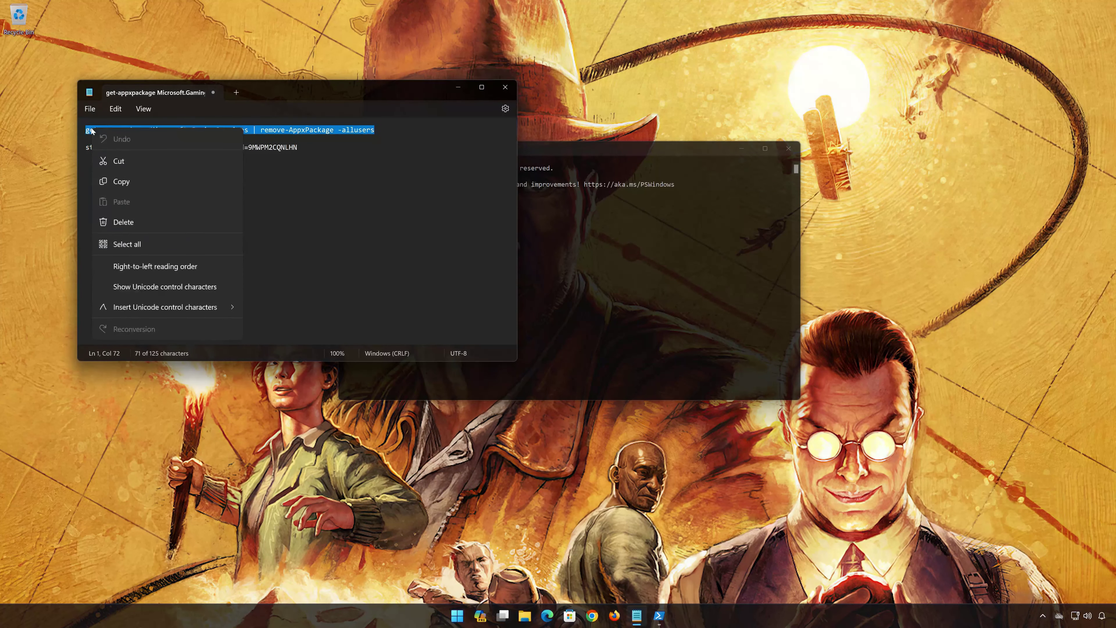
pyautogui.click(122, 181)
pyautogui.click(458, 87)
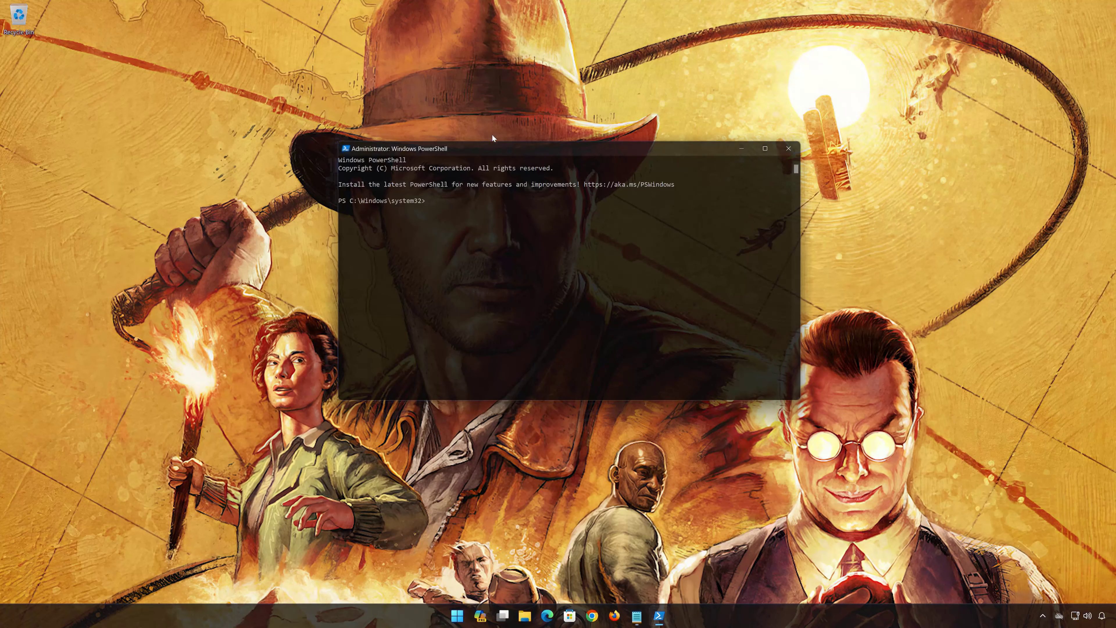
# - Paste the copied Gaming Services removal command into the administrator PowerShell window and run it
pyautogui.rightClick(501, 149)
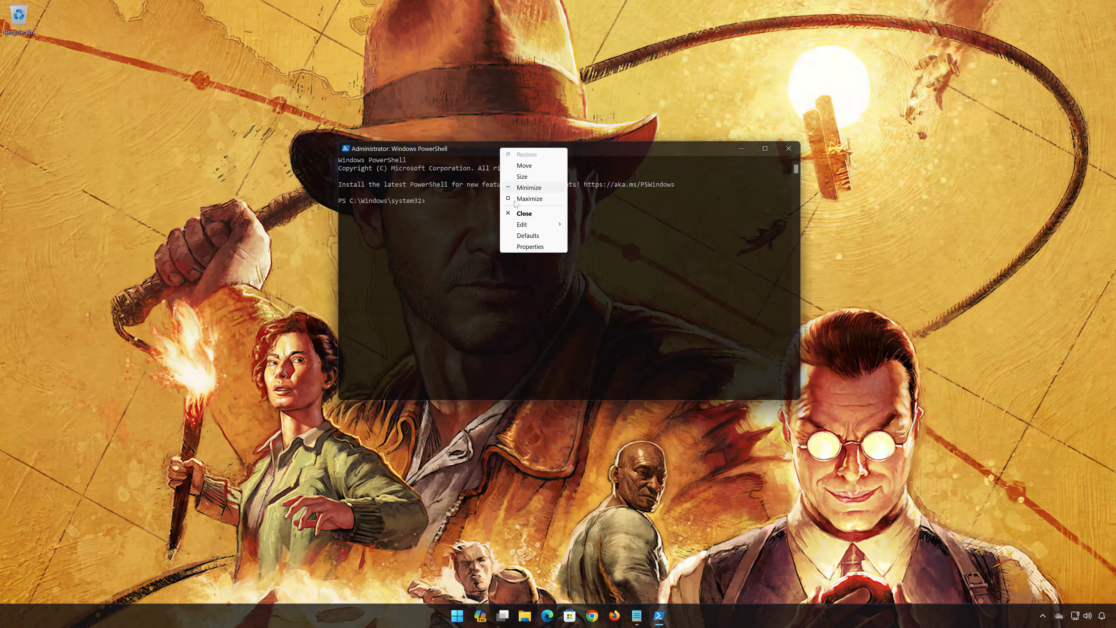
pyautogui.moveTo(526, 226)
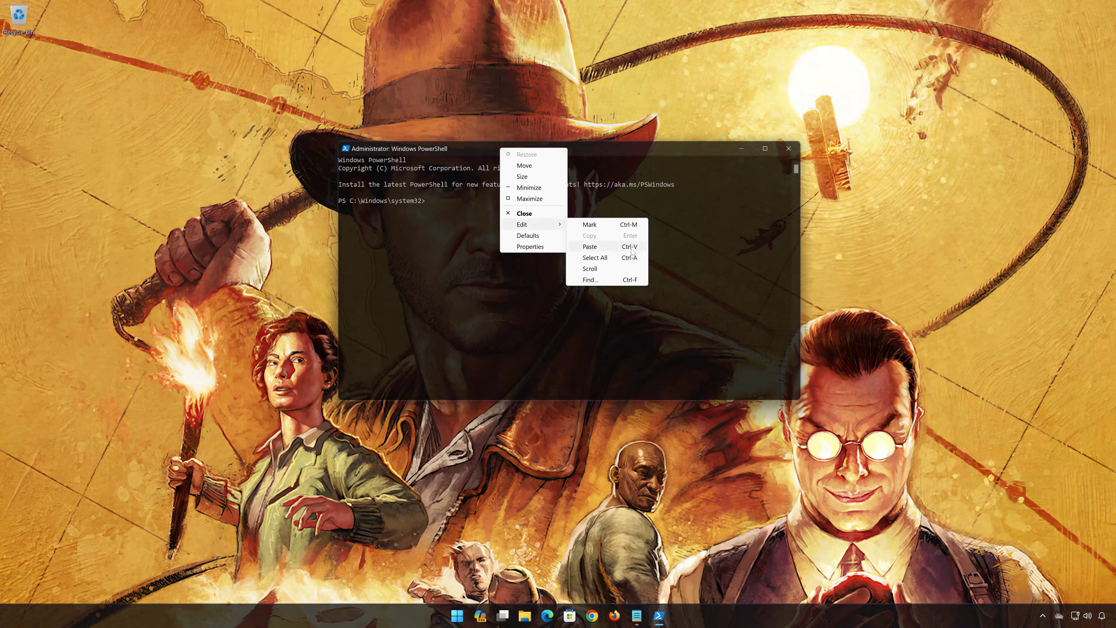
pyautogui.click(590, 247)
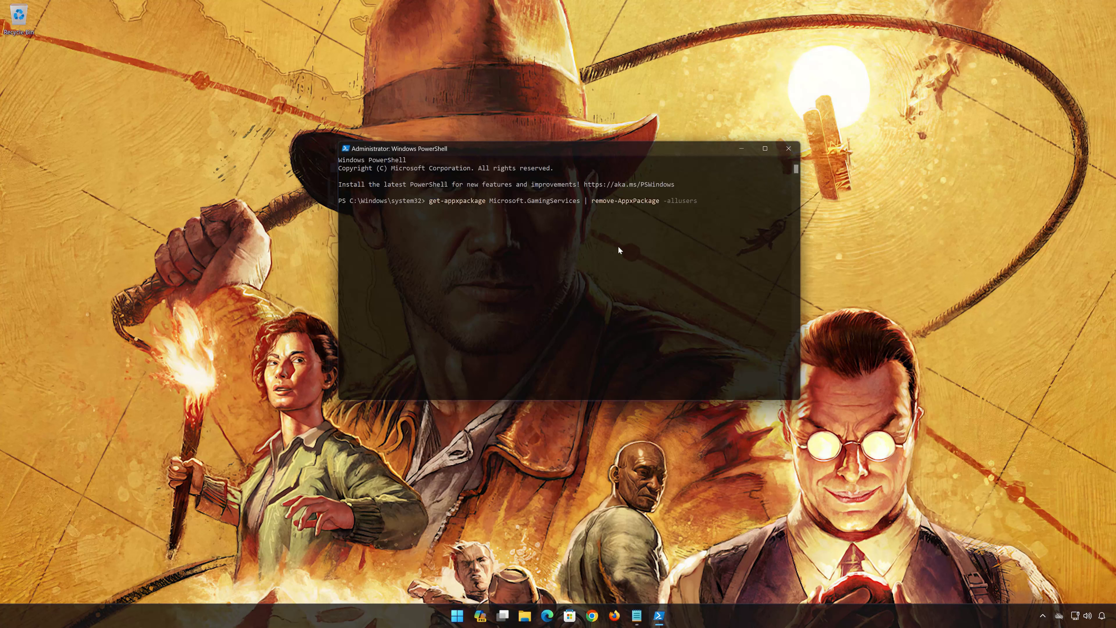
pyautogui.press('Return')
# - Copy the line "start ms-windows-store://pdp/?productid=9MWPM2CQNLHN" from the Notepad note and minimize Notepad
pyautogui.click(637, 616)
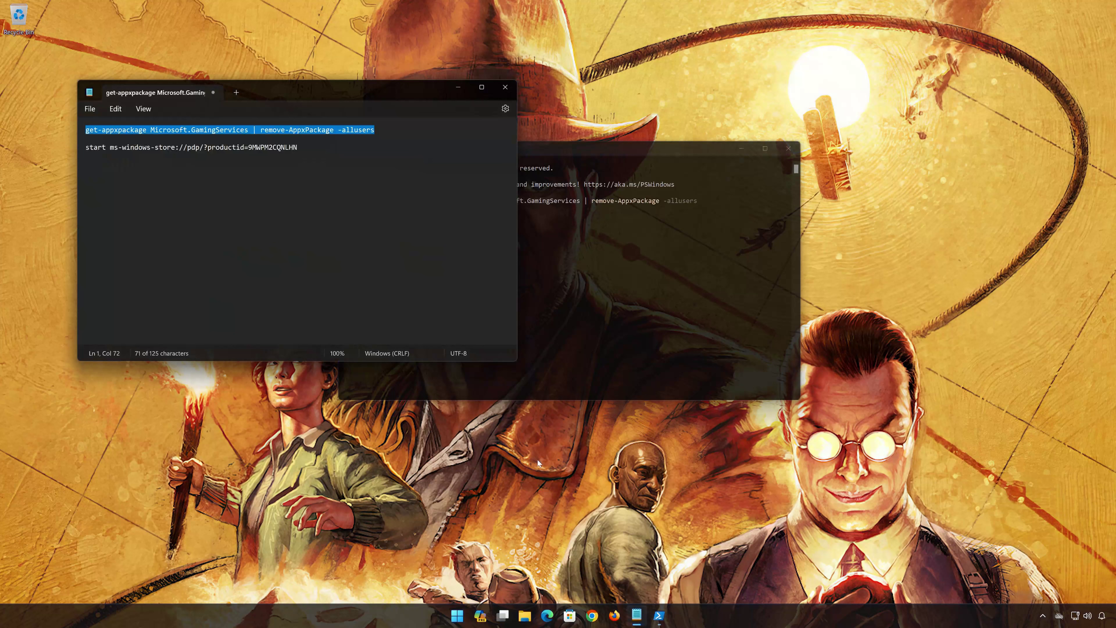
pyautogui.moveTo(298, 147); pyautogui.dragTo(81, 156)
pyautogui.rightClick(106, 148)
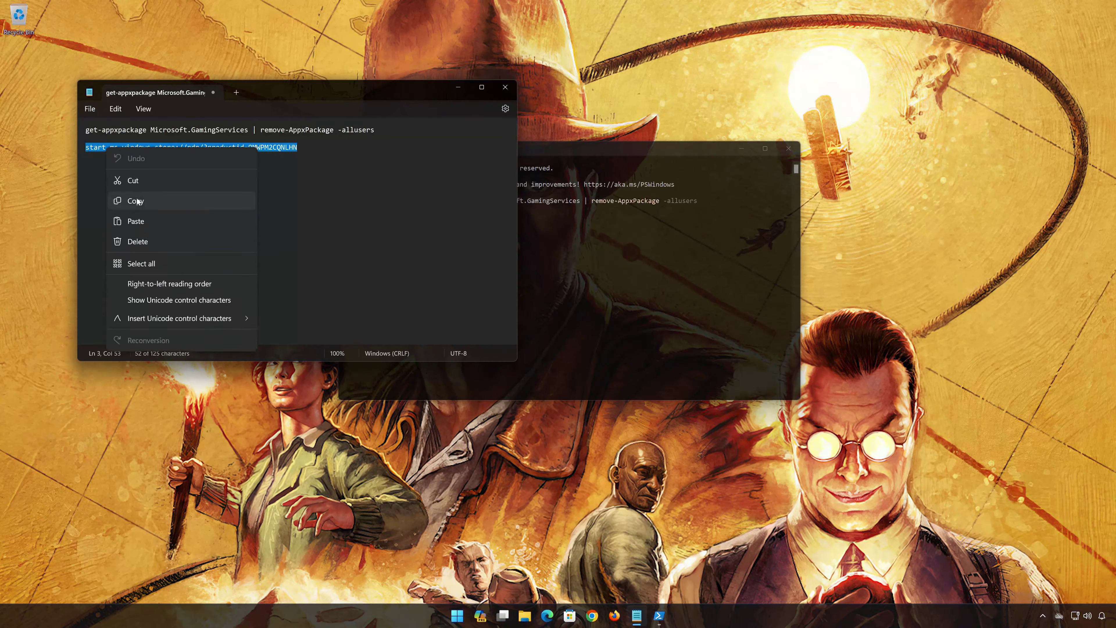
pyautogui.click(140, 200)
pyautogui.click(451, 90)
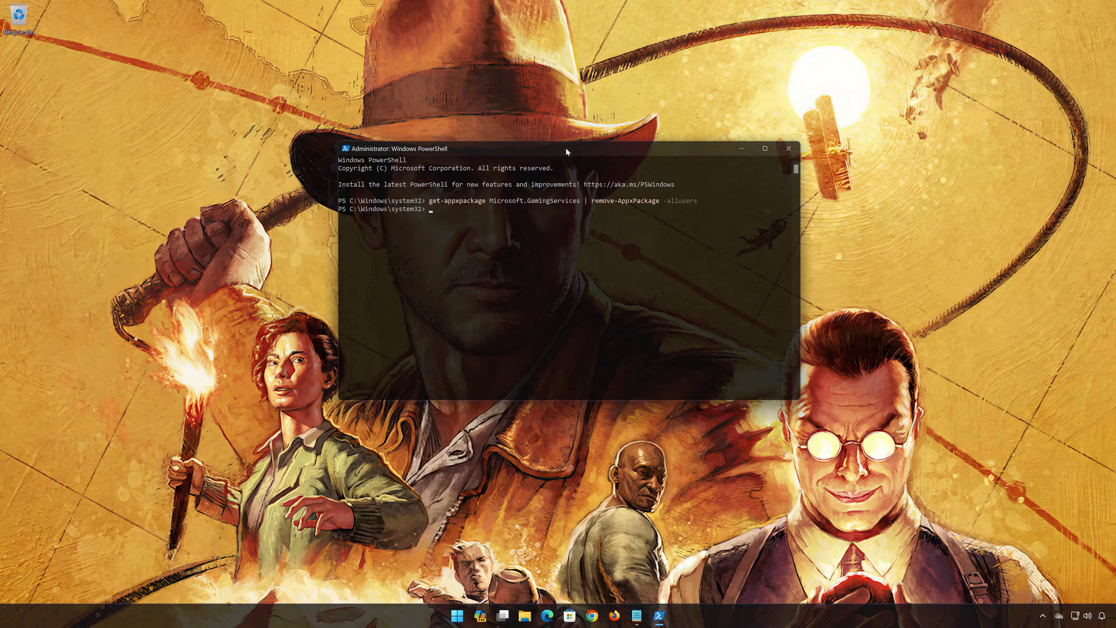
# - Paste the copied store link command into PowerShell and run it to open the Gaming Services store page
pyautogui.rightClick(566, 149)
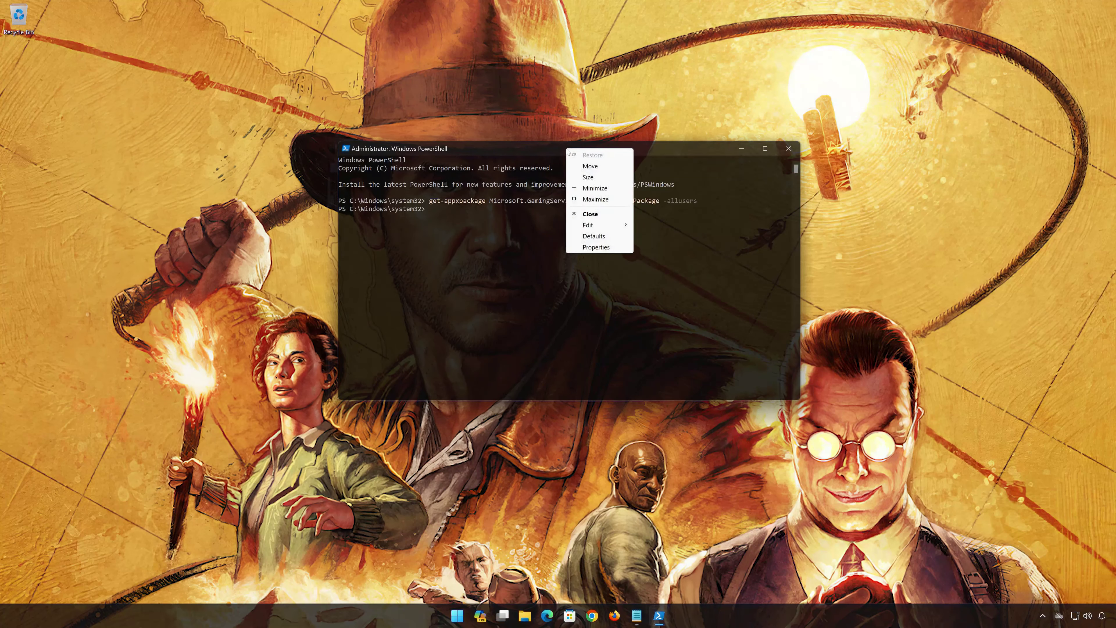
pyautogui.moveTo(607, 228)
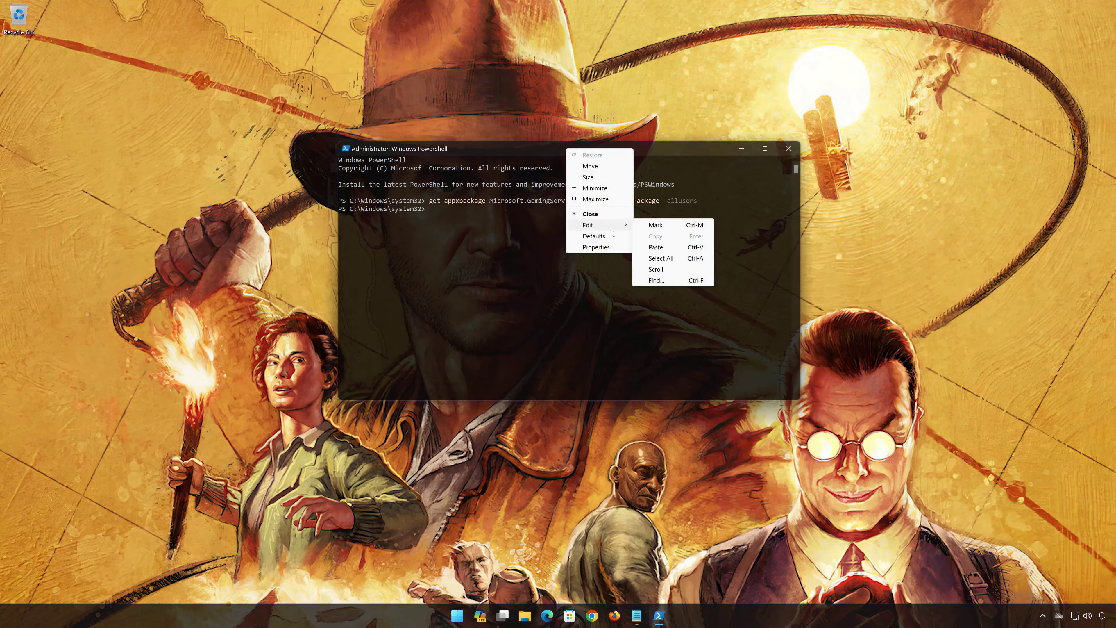
pyautogui.click(656, 247)
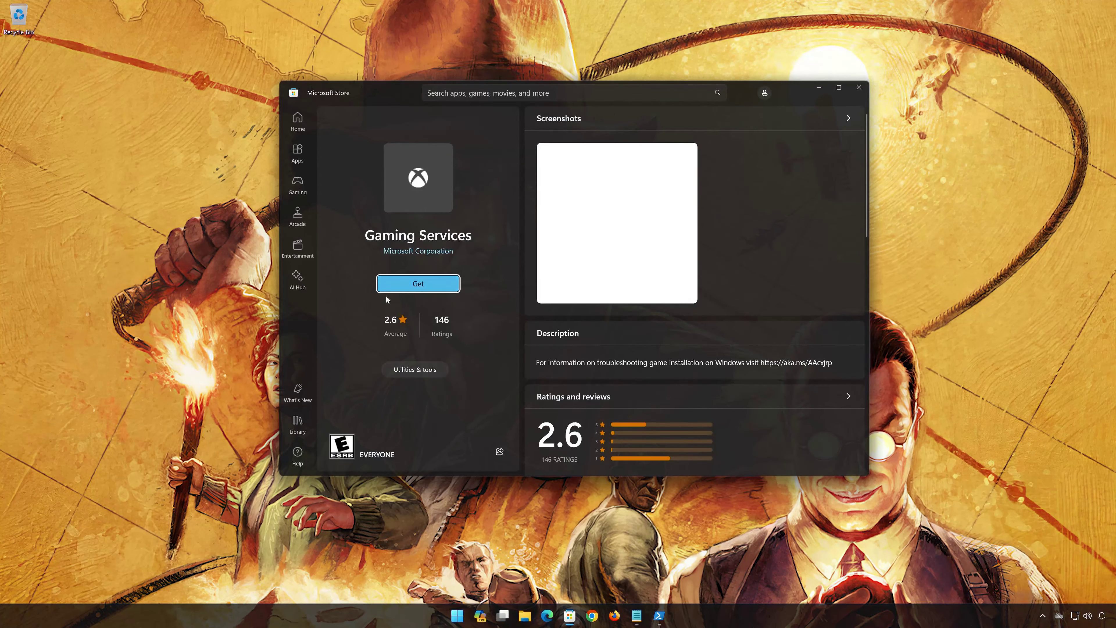
# - Install Gaming Services from its Microsoft Store page, approve the device changes, and dismiss the notification
pyautogui.click(417, 284)
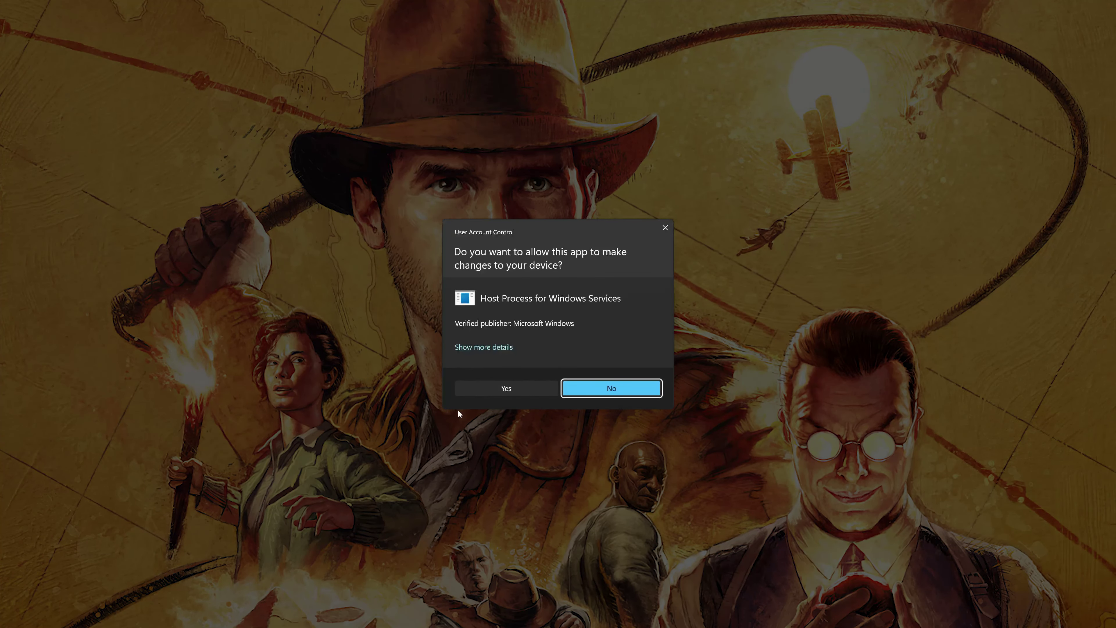
pyautogui.click(503, 391)
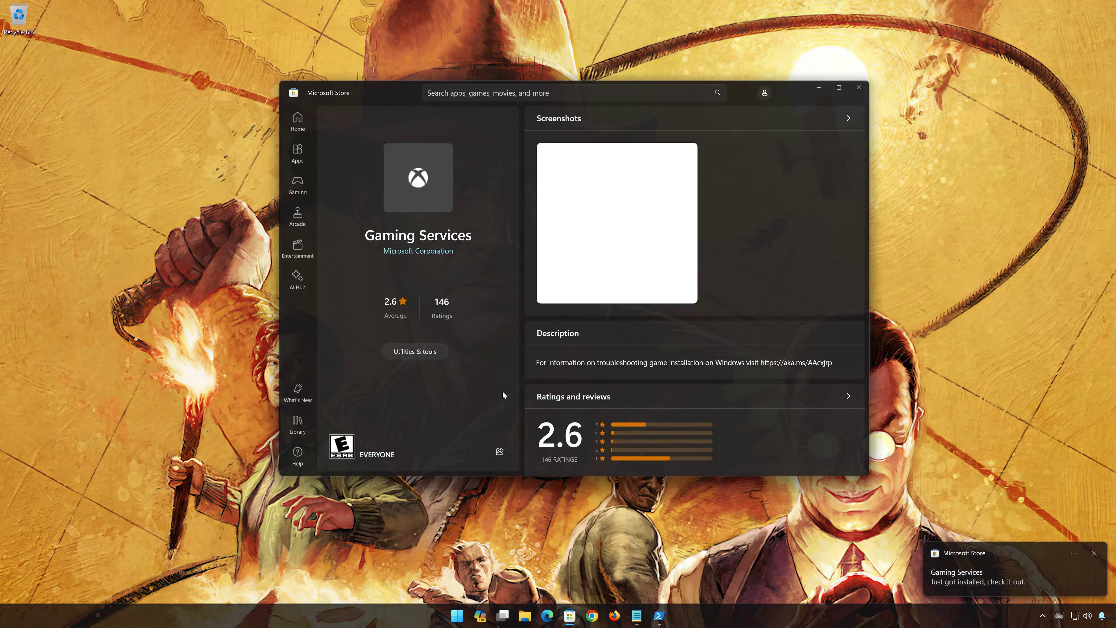
pyautogui.click(1001, 568)
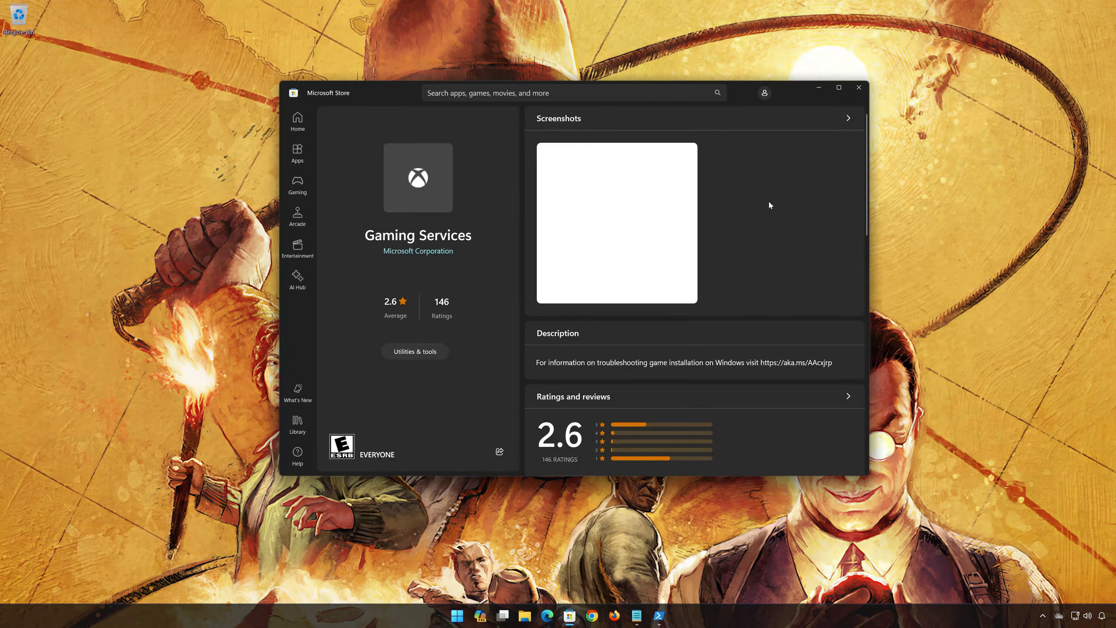
# - Close the Microsoft Store and end the PowerShell session with the exit command
pyautogui.click(858, 88)
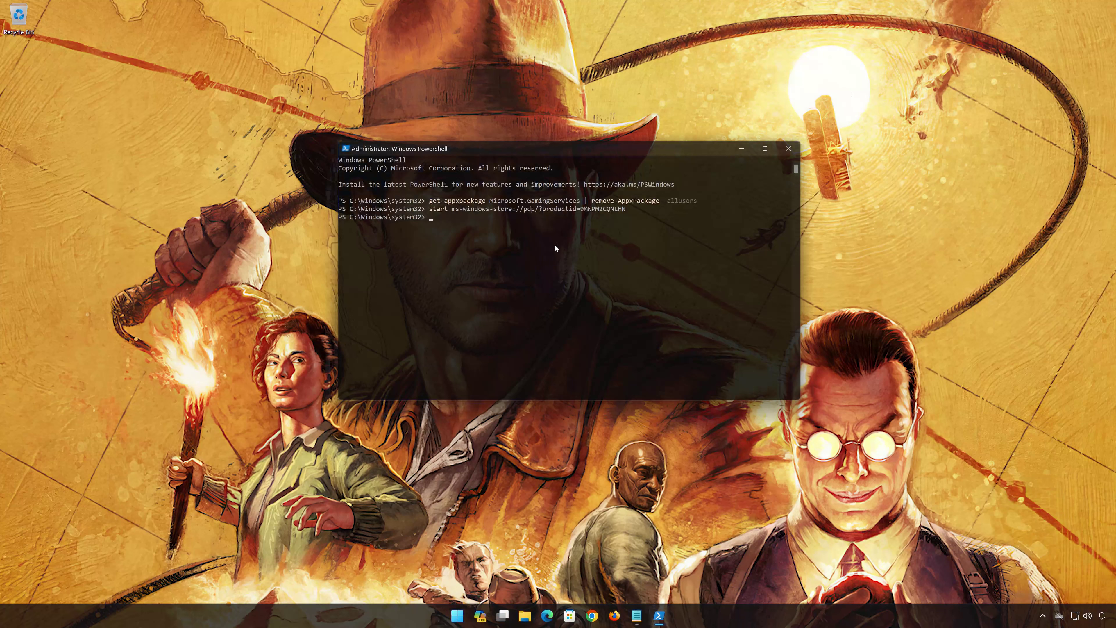
pyautogui.write('exit')
pyautogui.press('Return')
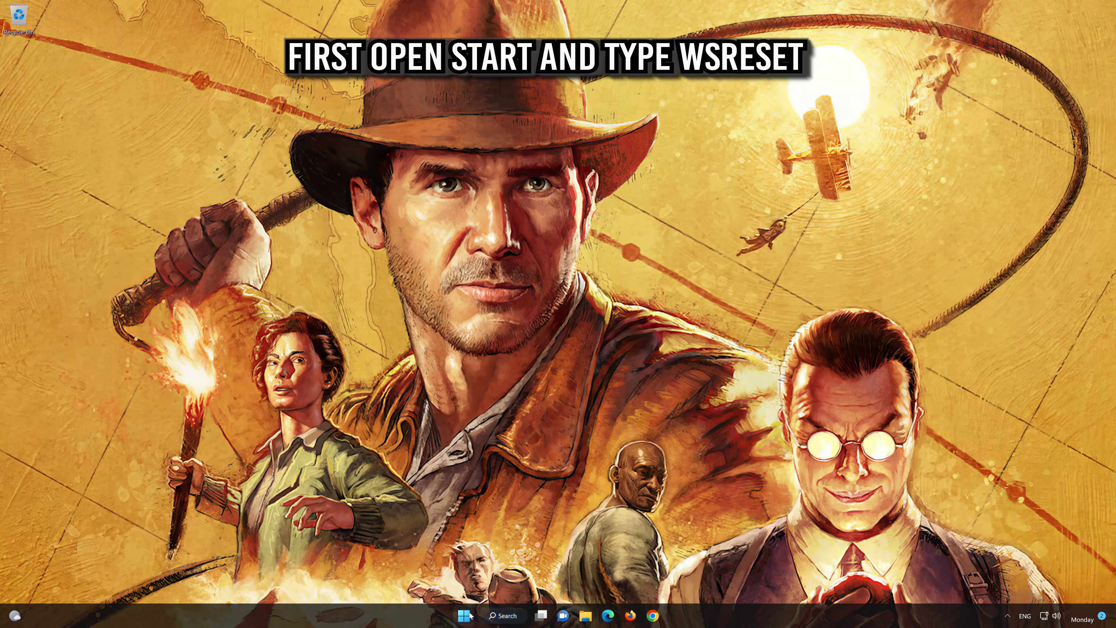
# - Find wsreset through the Windows search and run it to reset the Microsoft Store cache
pyautogui.click(464, 616)
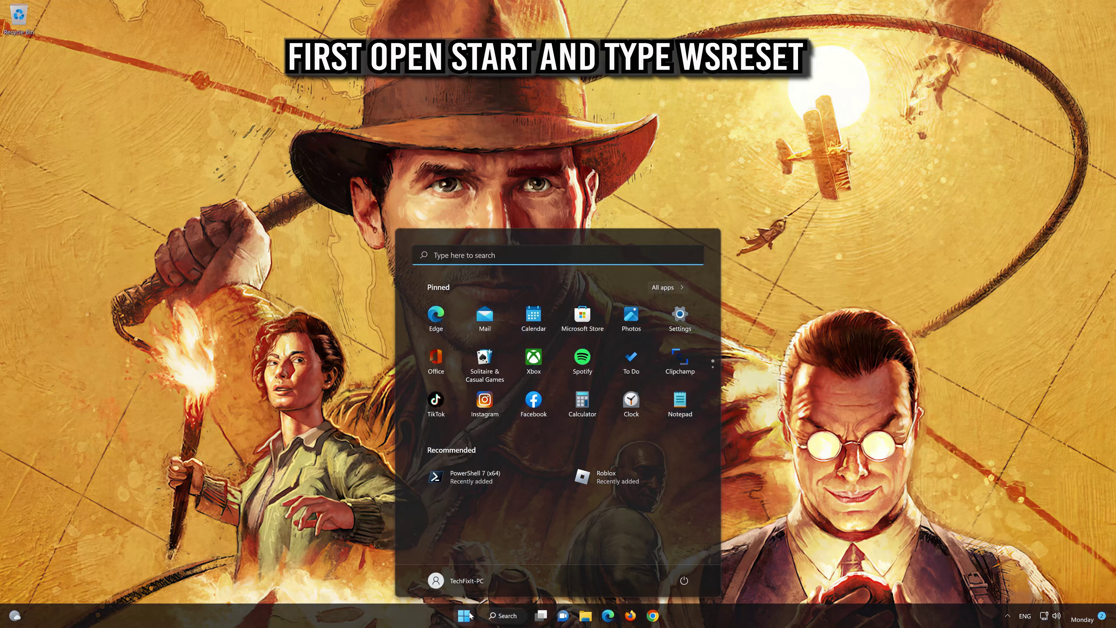
pyautogui.write('wsreset')
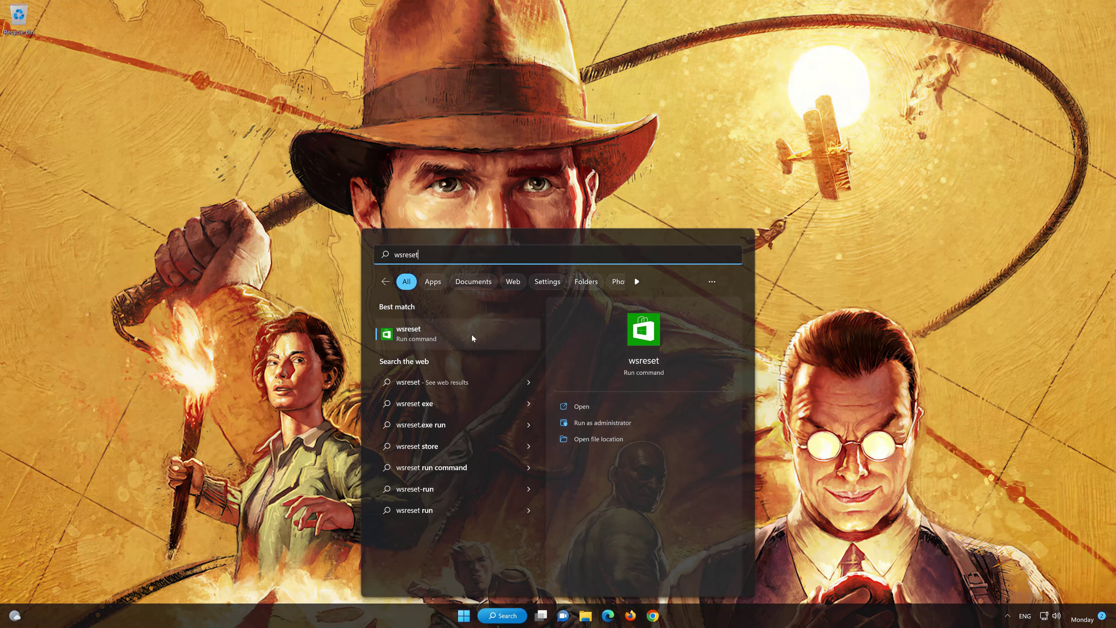
pyautogui.click(472, 334)
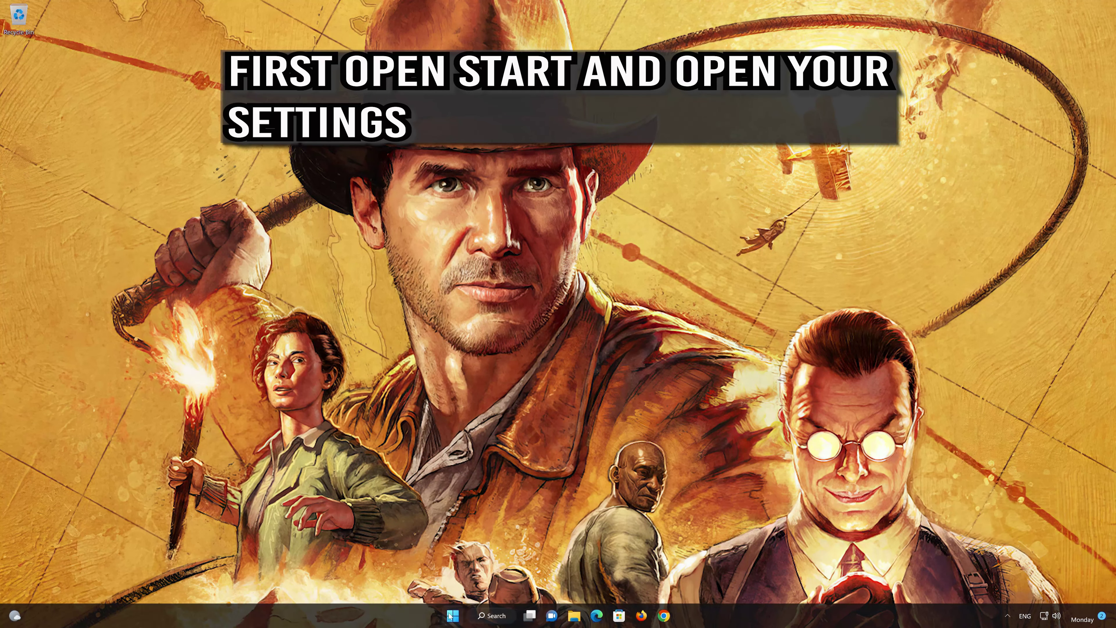
# - Open the advanced options of the Microsoft Store app from the installed apps list in Windows Settings
pyautogui.click(451, 616)
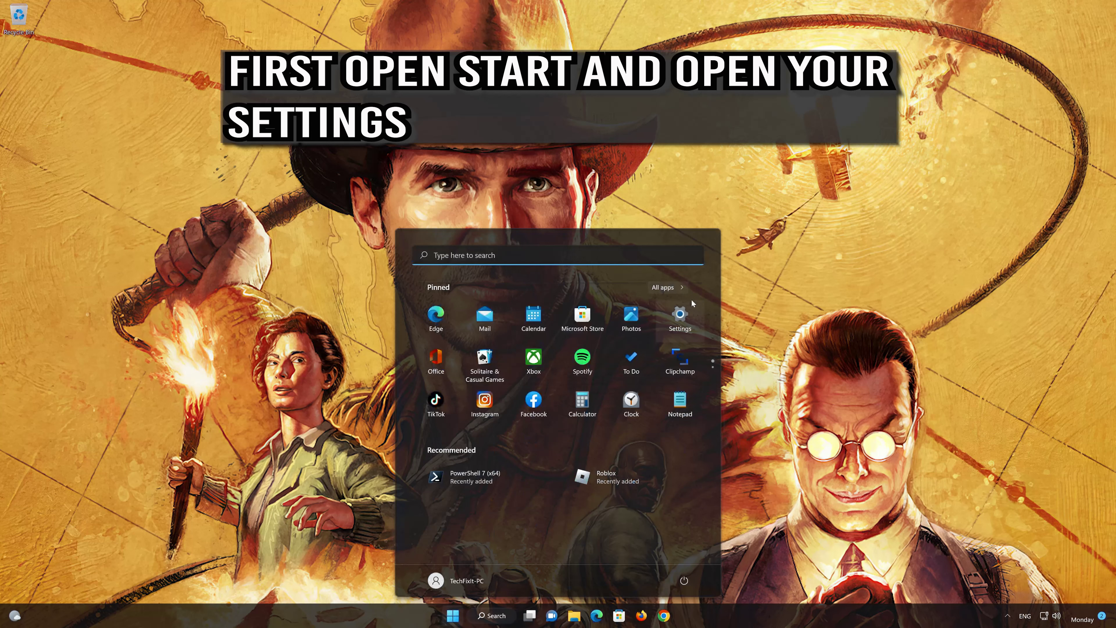
pyautogui.click(684, 317)
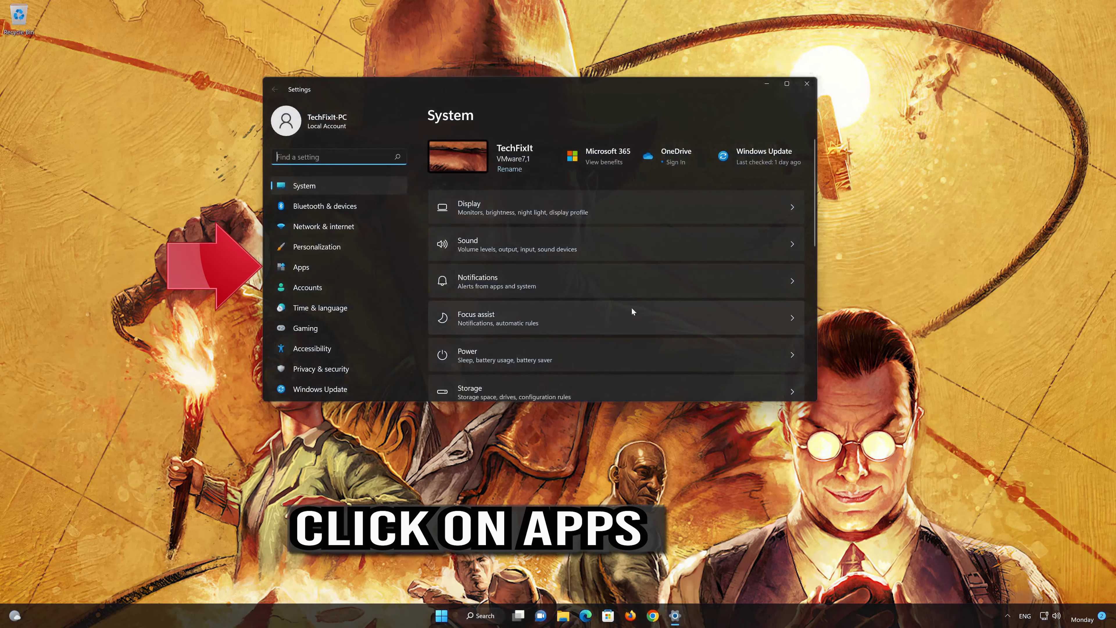
pyautogui.click(343, 264)
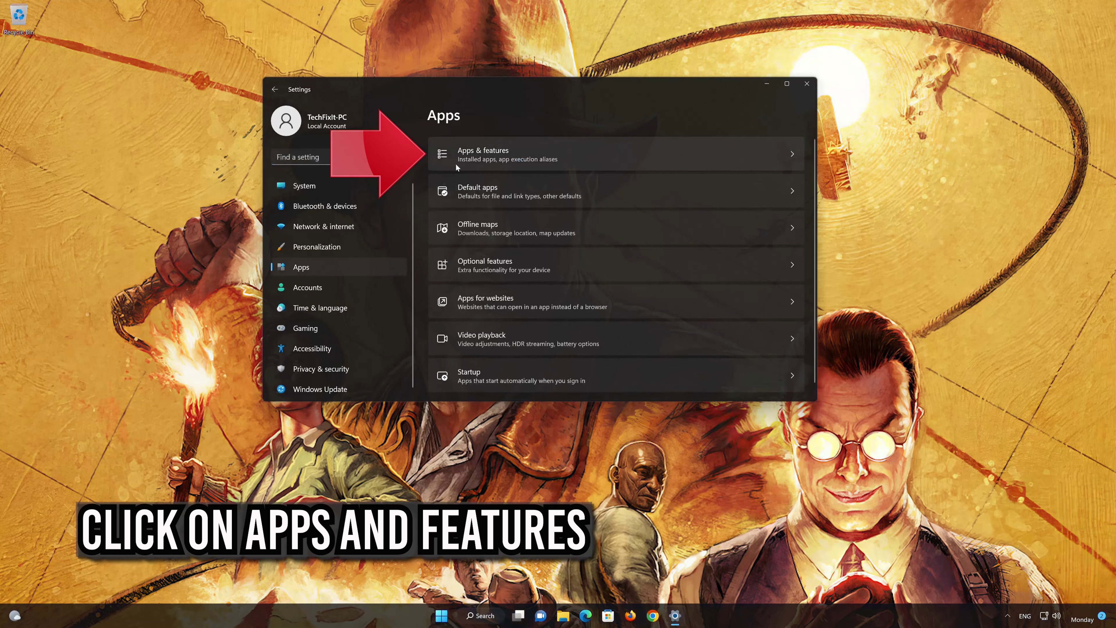
pyautogui.click(565, 150)
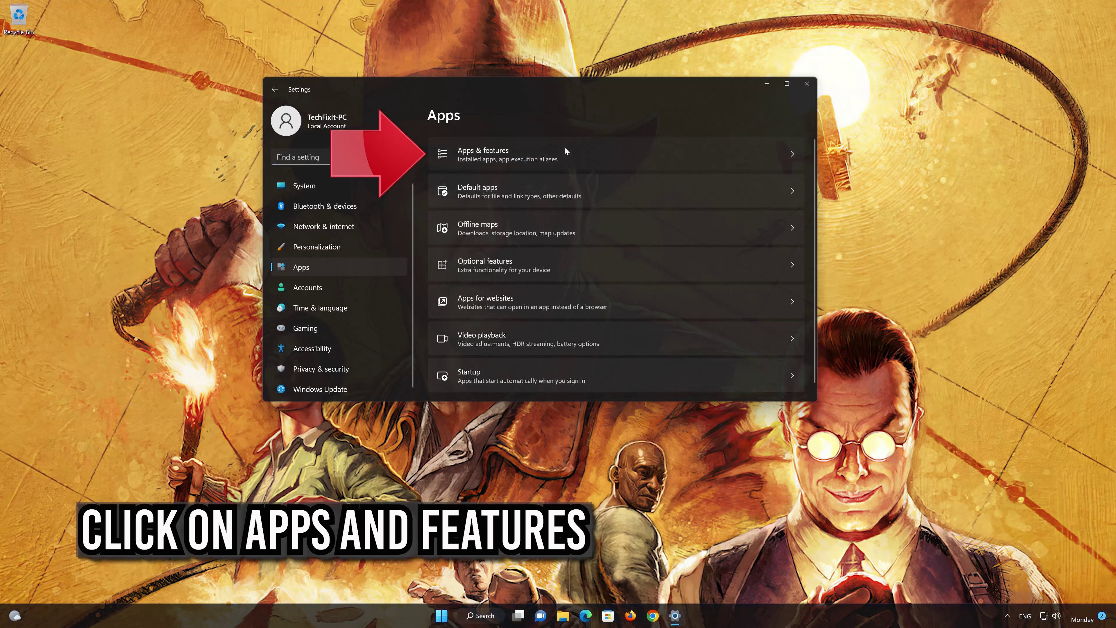
pyautogui.scroll(-12, 613, 265)
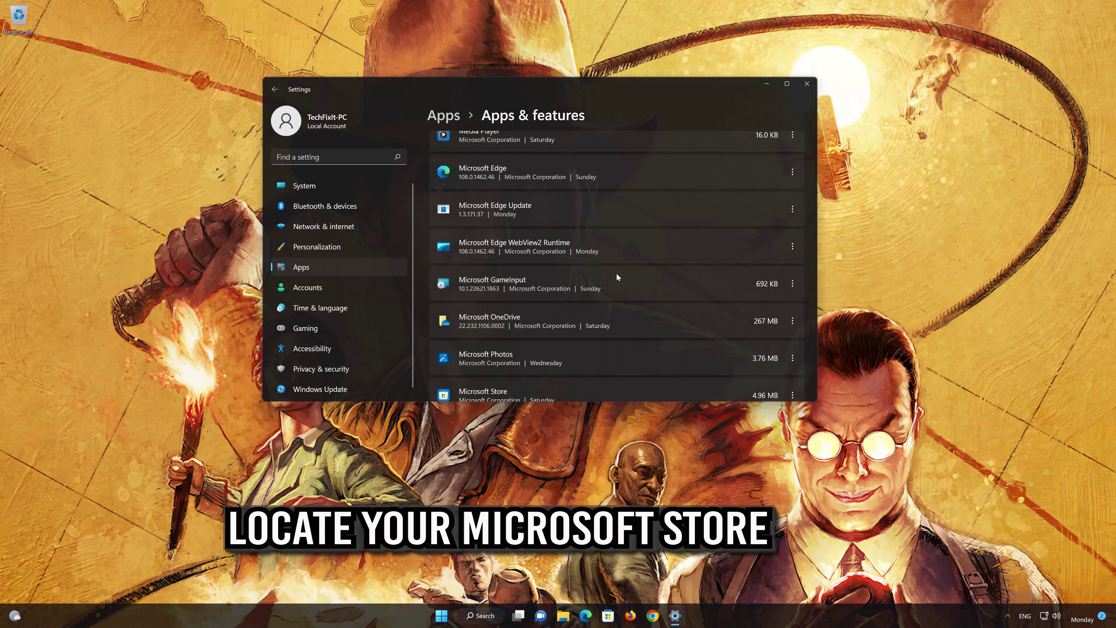
pyautogui.scroll(-2, 617, 276)
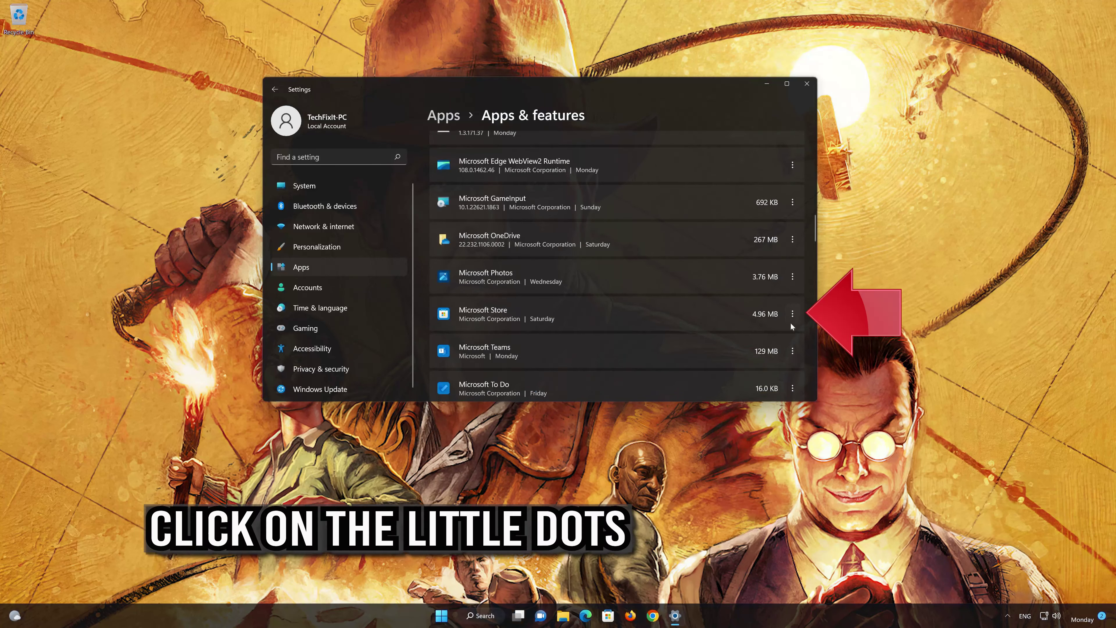
pyautogui.click(793, 314)
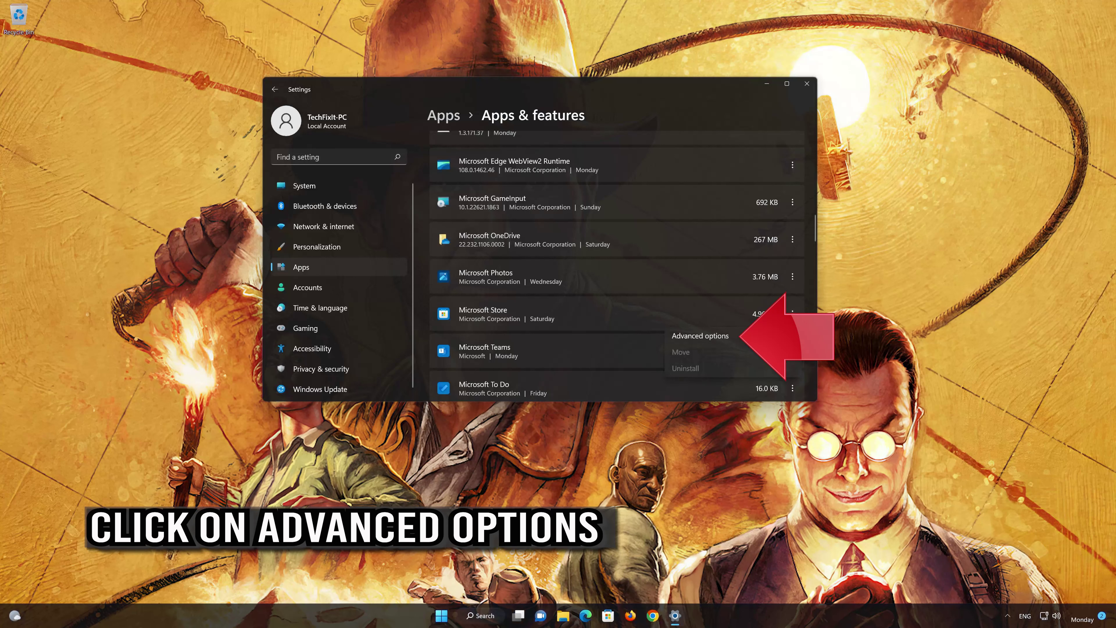
pyautogui.click(743, 331)
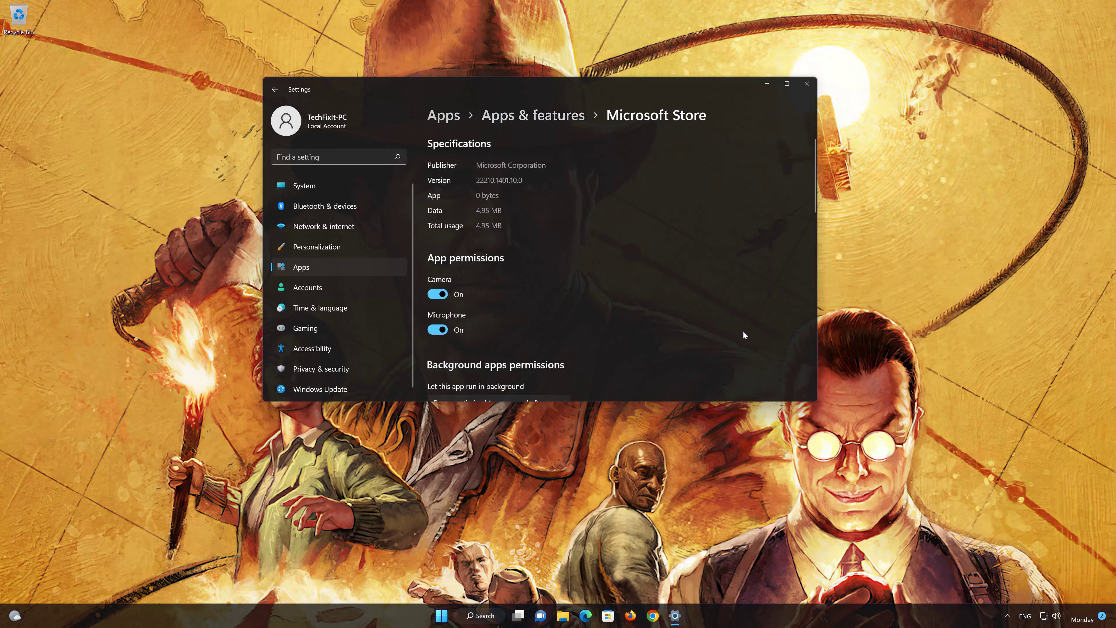
# - Repair the Microsoft Store app and reset it, confirming the deletion of its data
pyautogui.scroll(-10, 719, 328)
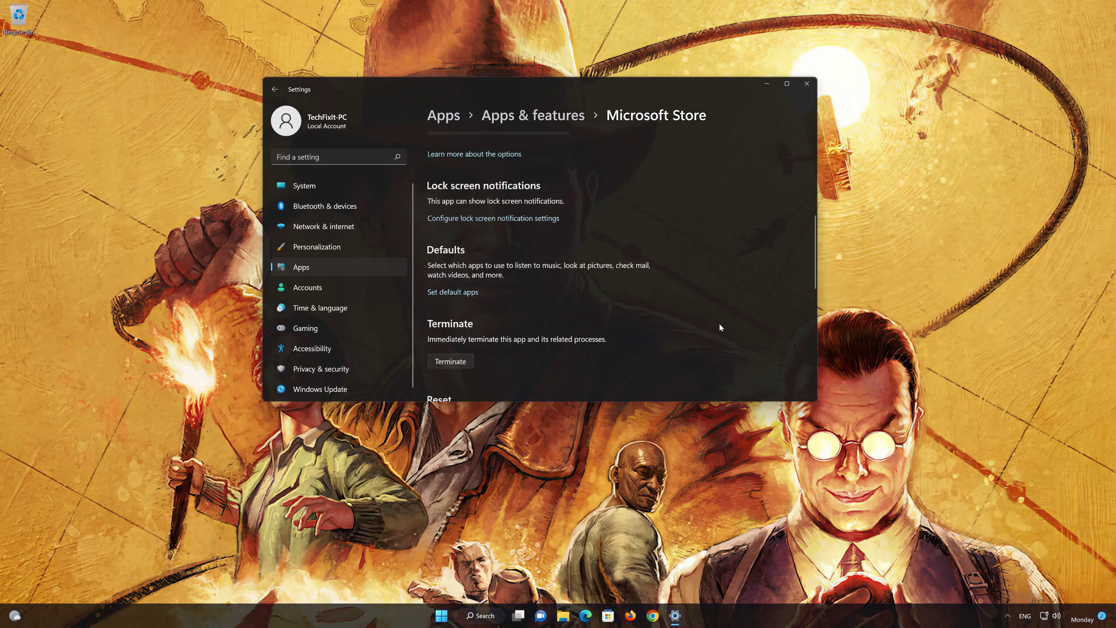
pyautogui.scroll(-5, 720, 325)
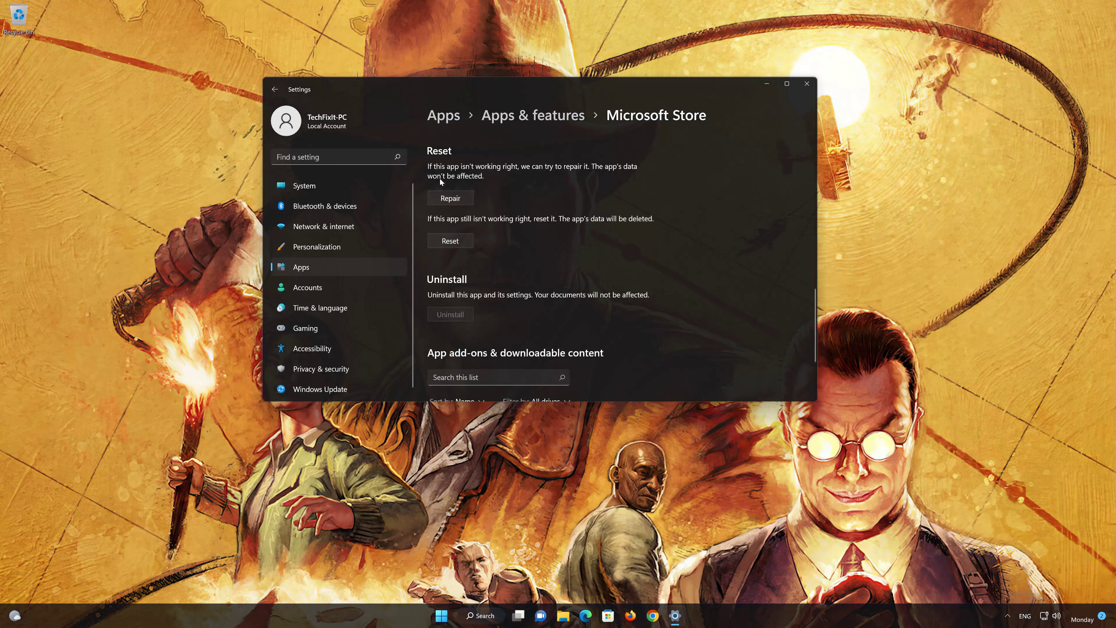
pyautogui.click(462, 199)
pyautogui.click(448, 241)
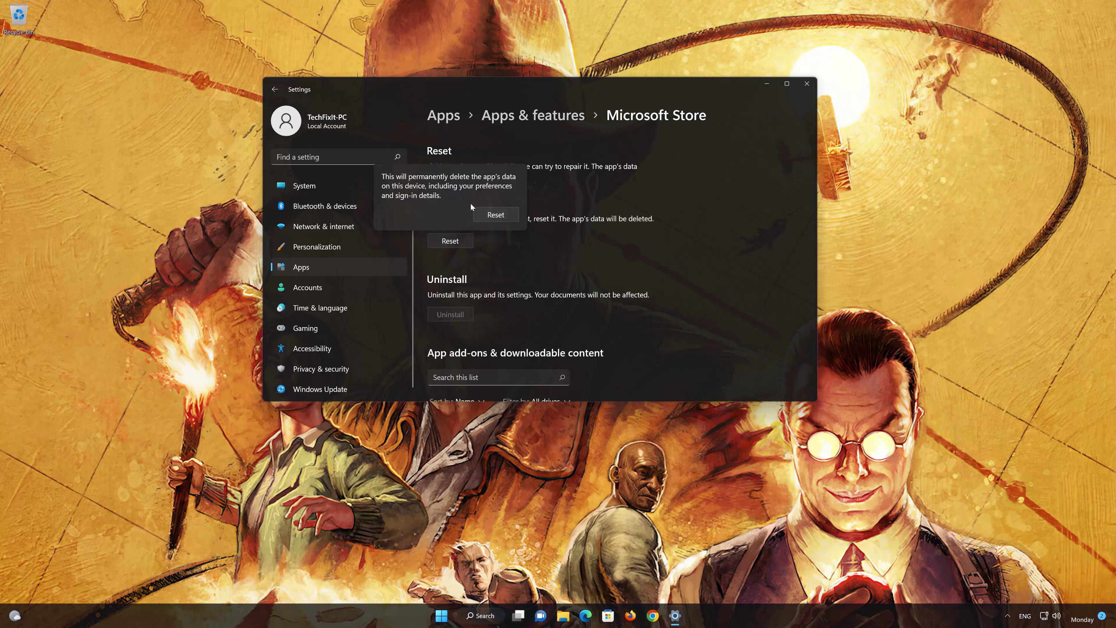
pyautogui.click(494, 217)
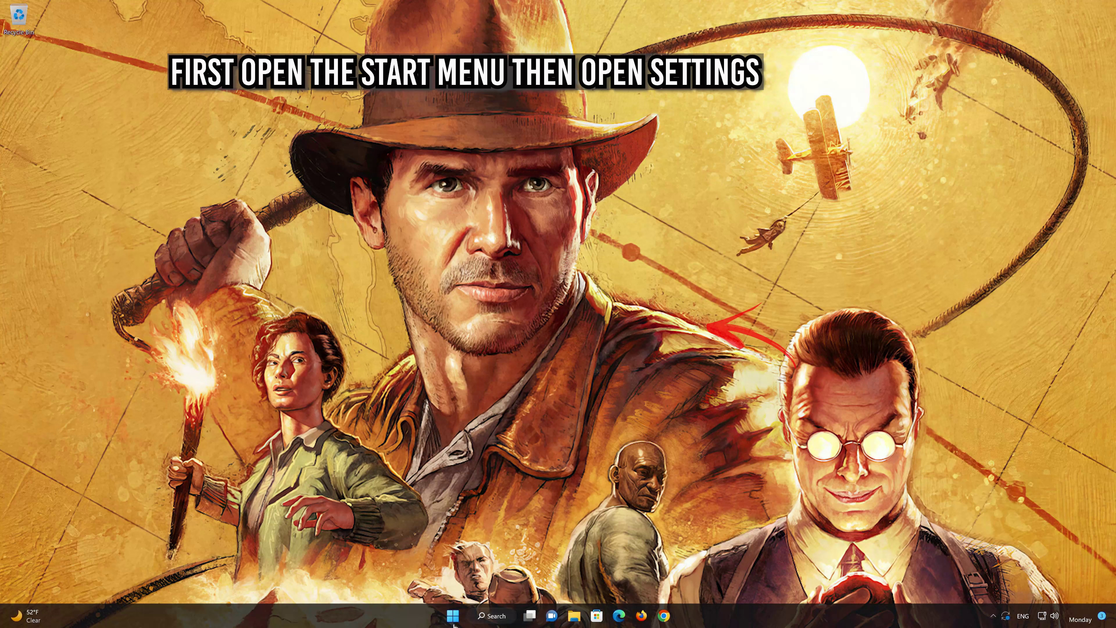
# - Reopen Windows Settings and show the advanced options of the Xbox app from the installed apps list
pyautogui.click(454, 617)
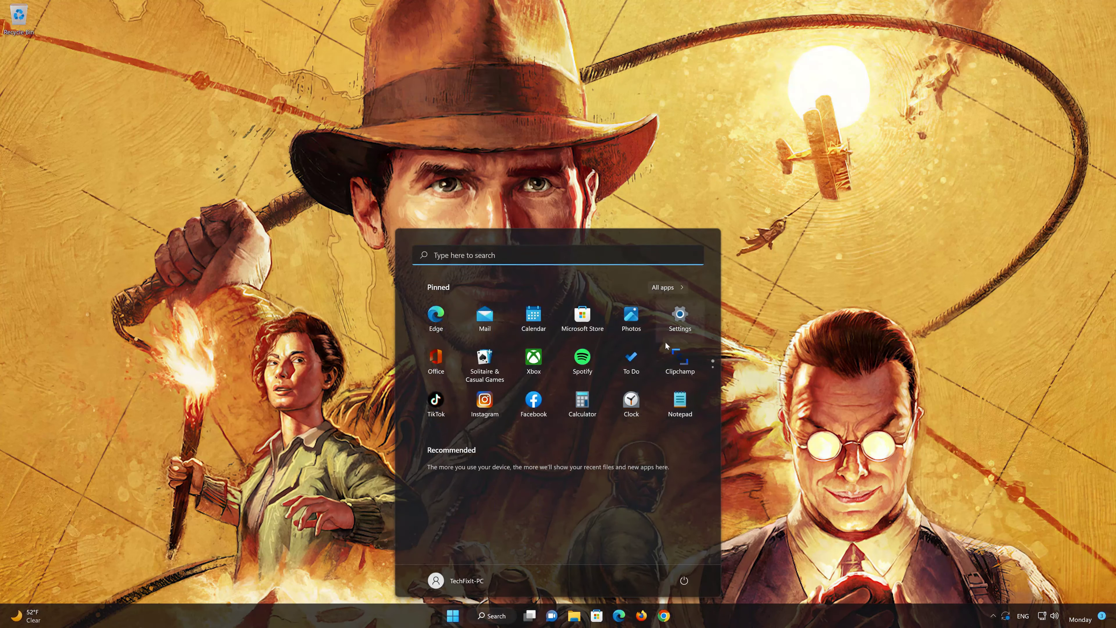
pyautogui.click(680, 319)
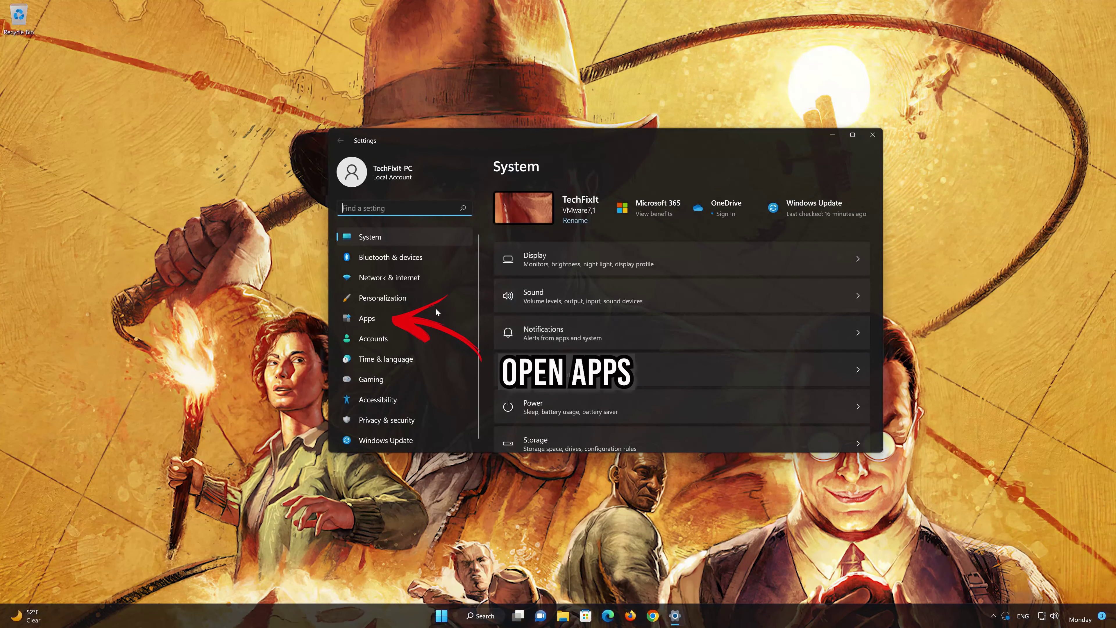
pyautogui.click(375, 318)
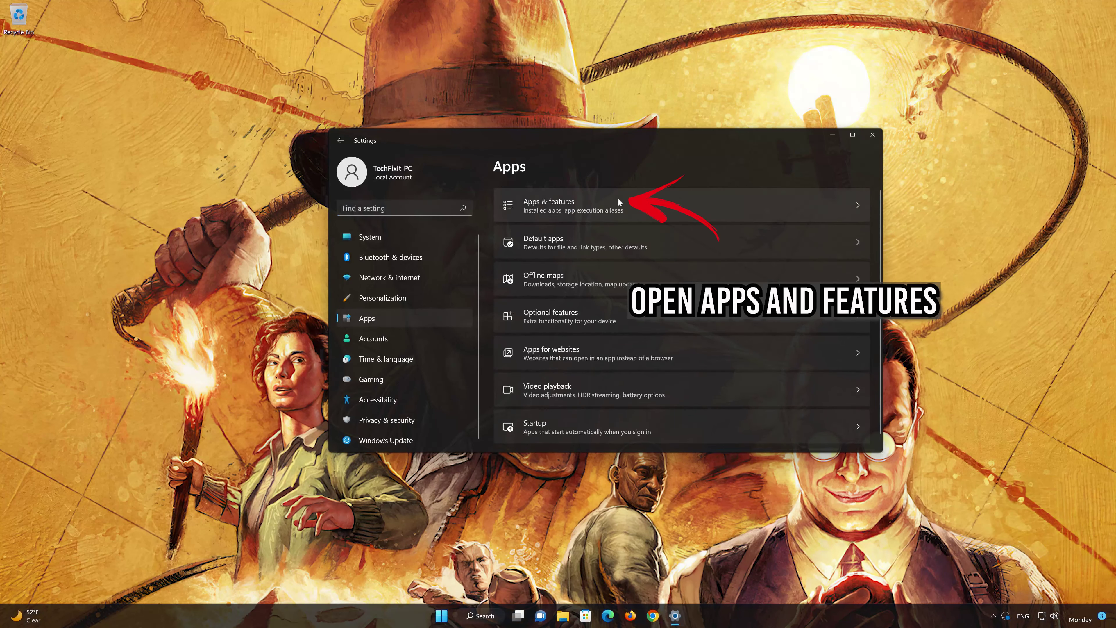
pyautogui.click(597, 210)
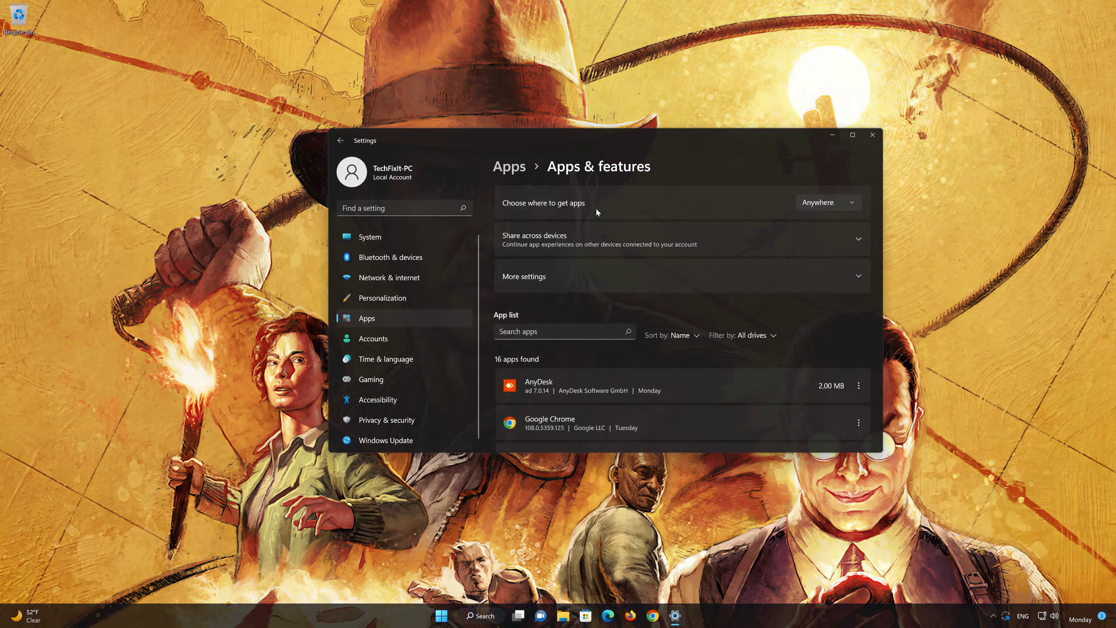
pyautogui.scroll(-5, 700, 344)
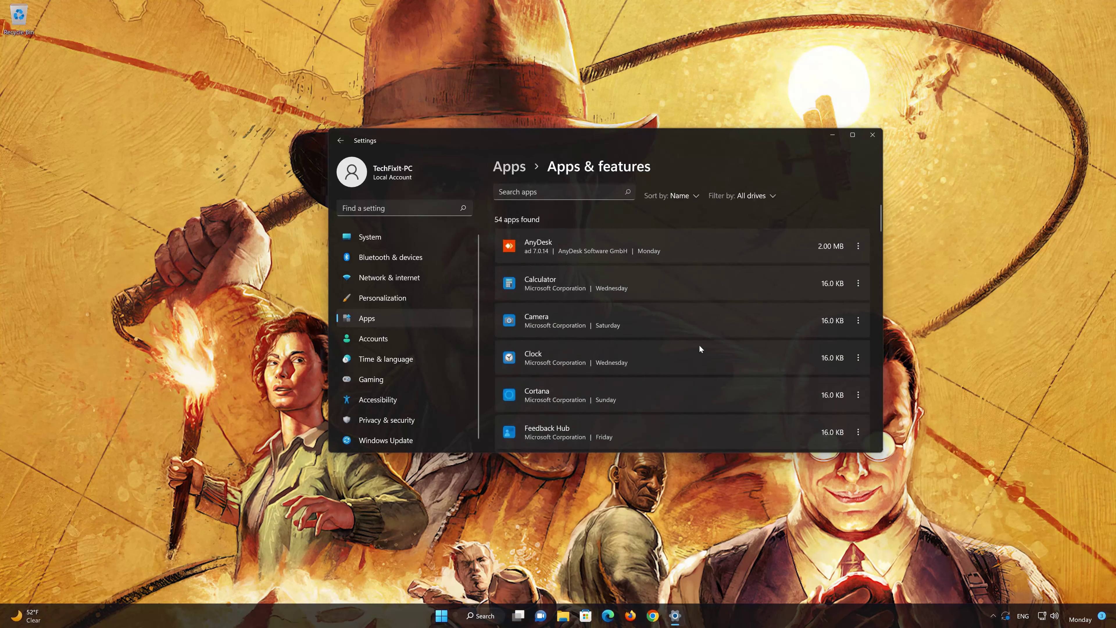
pyautogui.scroll(-10, 699, 345)
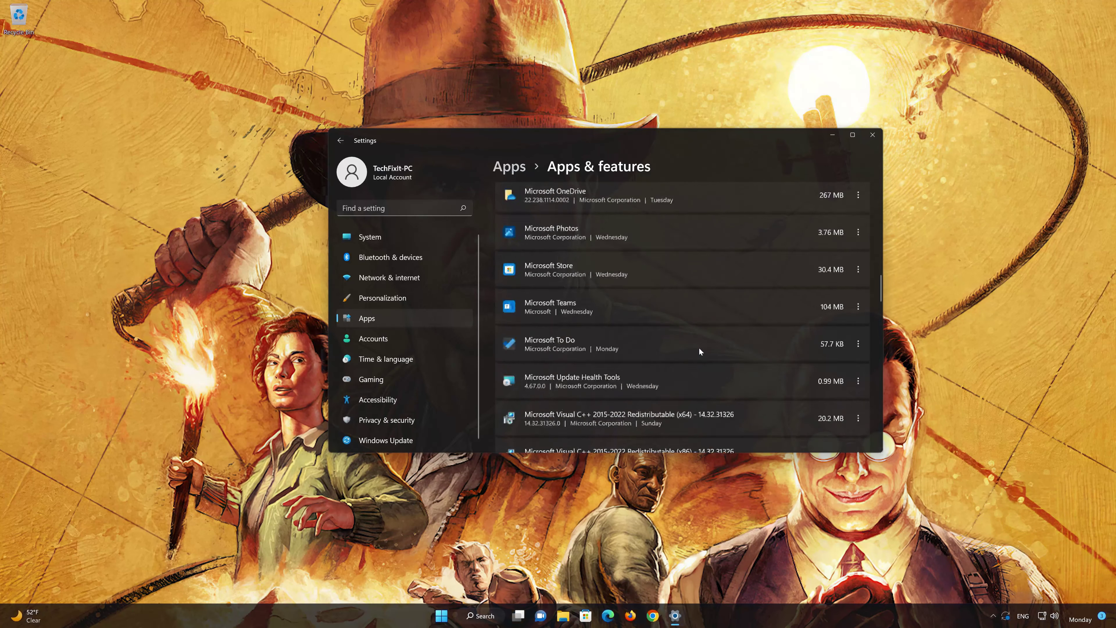
pyautogui.scroll(-10, 700, 351)
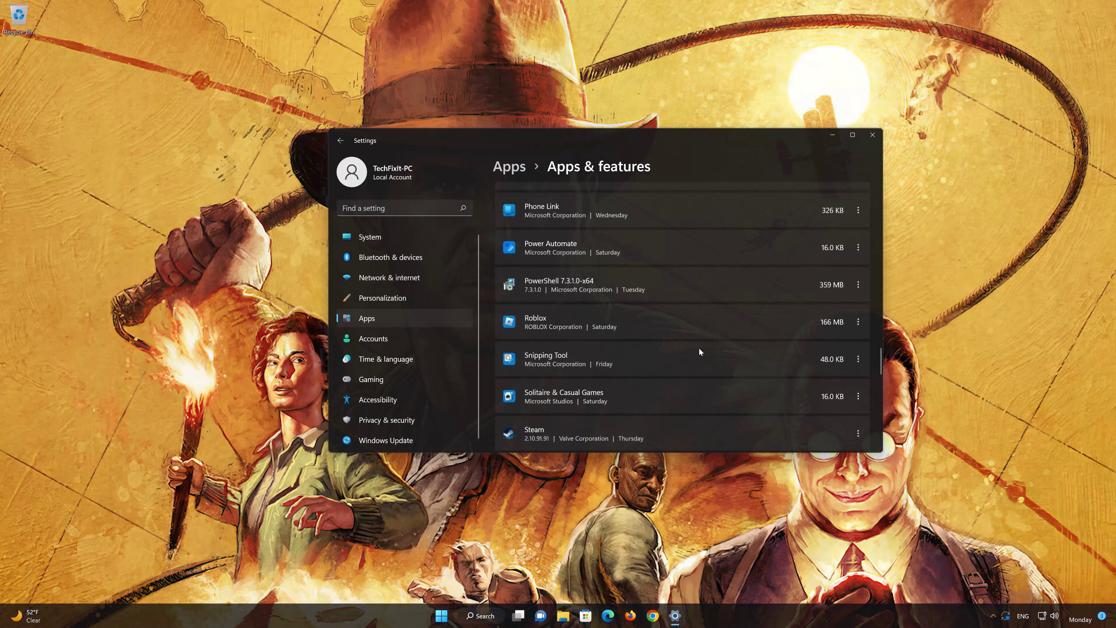
pyautogui.scroll(-10, 700, 352)
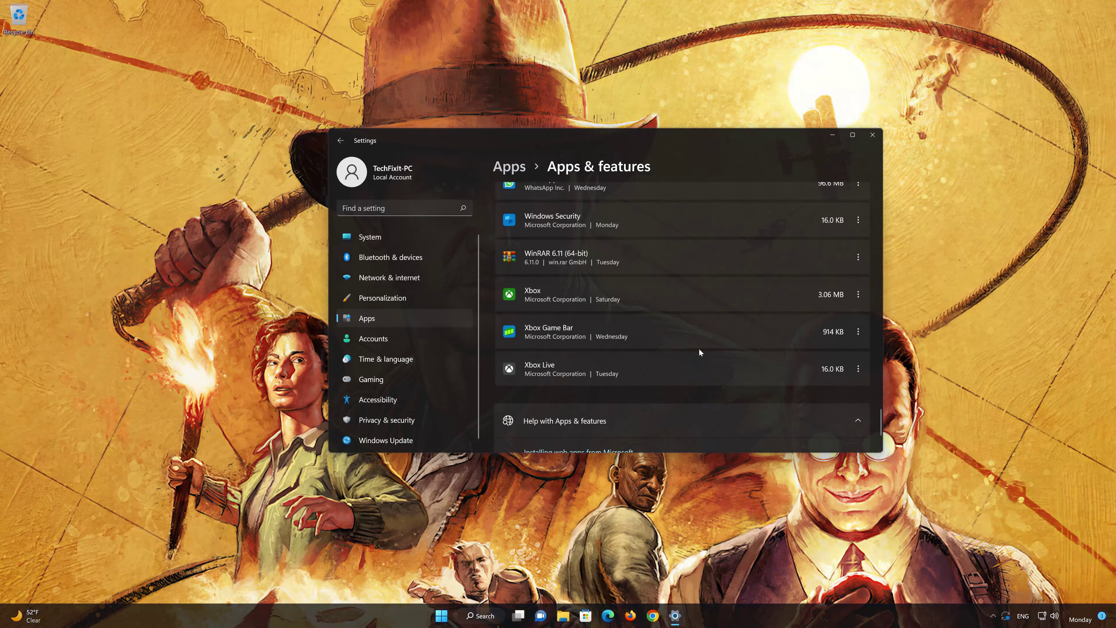
pyautogui.scroll(1, 698, 348)
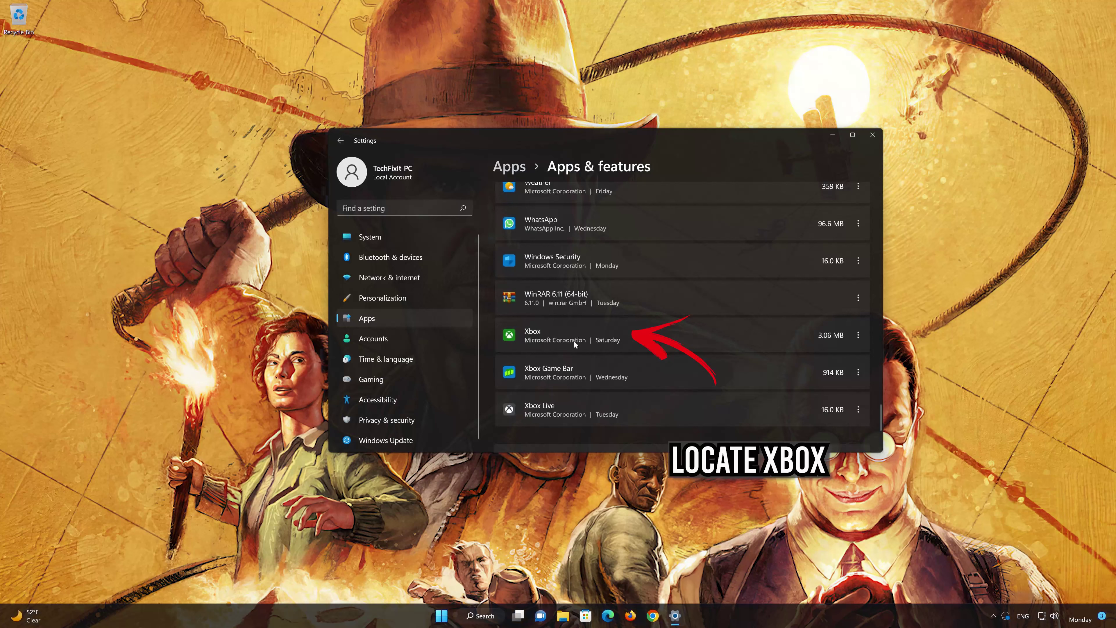
pyautogui.click(857, 335)
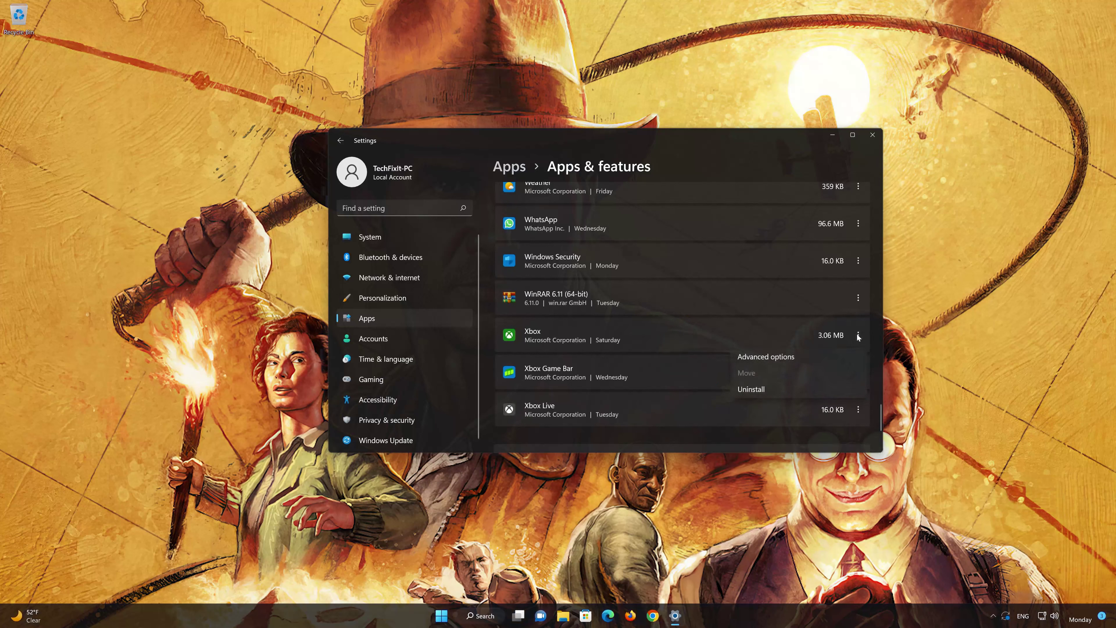
pyautogui.click(768, 360)
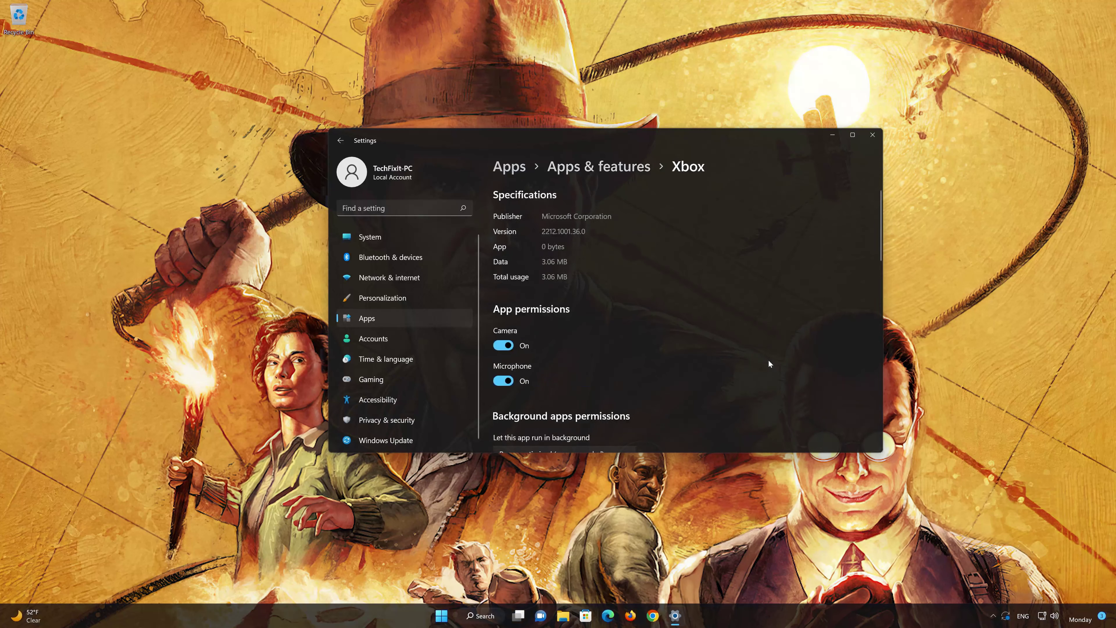
# - Repair the Xbox app and reset it, confirming the deletion of its data
pyautogui.scroll(-10, 766, 357)
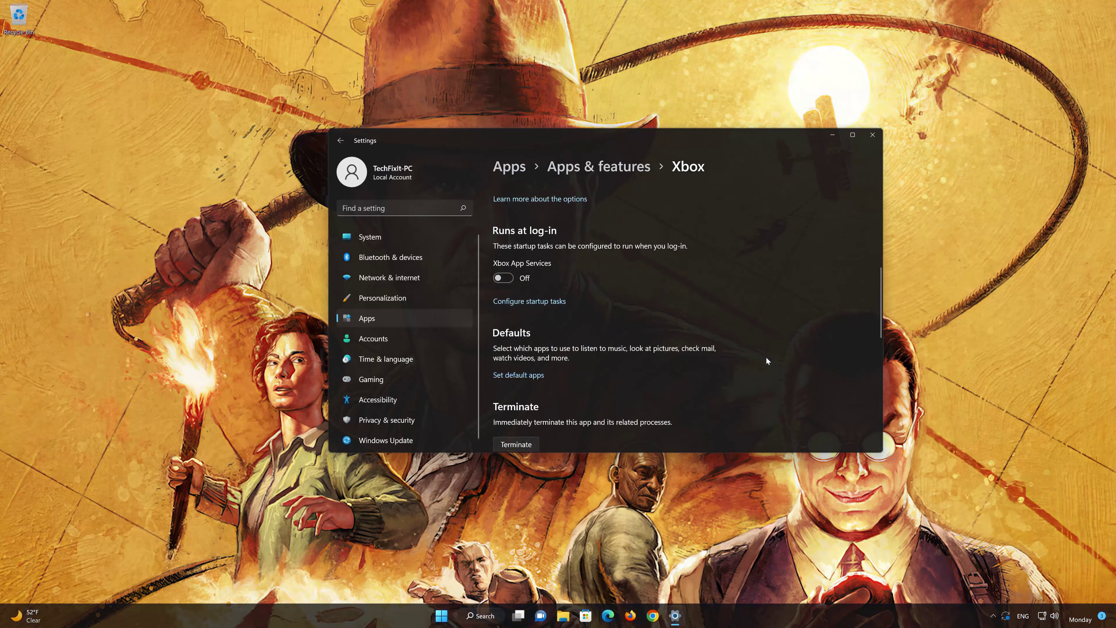
pyautogui.scroll(-3, 765, 357)
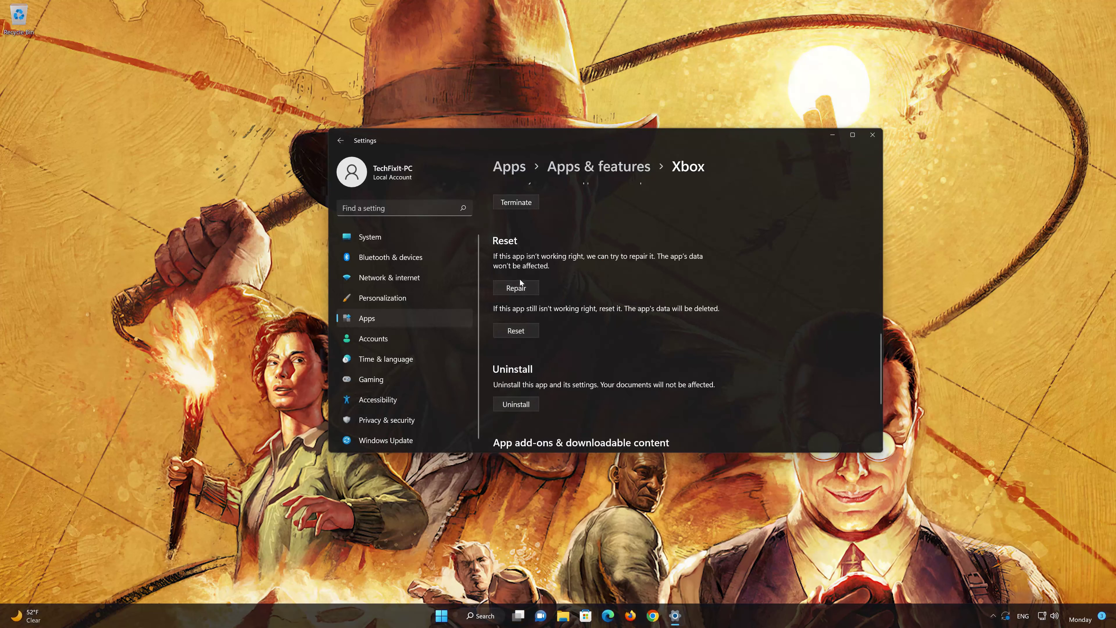
pyautogui.click(514, 294)
pyautogui.click(519, 332)
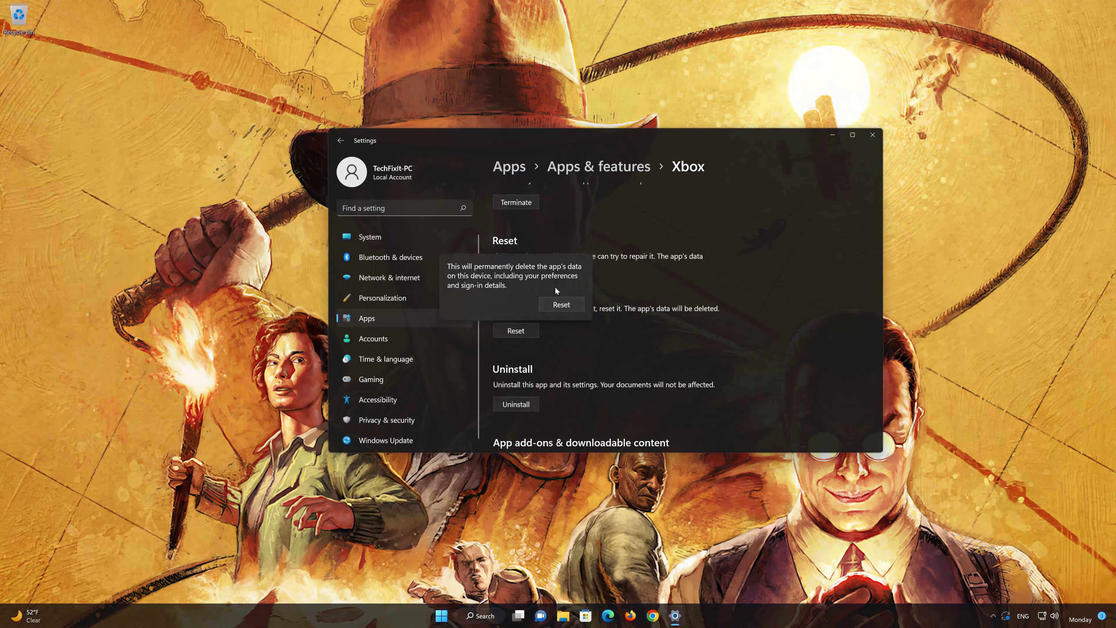
pyautogui.click(562, 304)
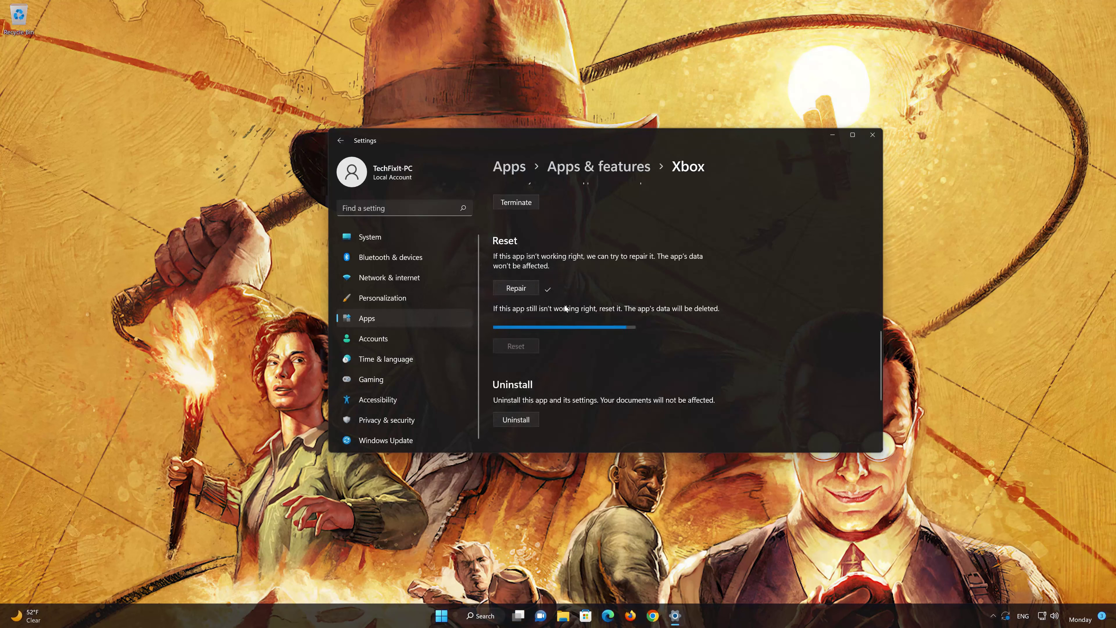
# - Uninstall the Xbox app, confirming the removal, and close Windows Settings
pyautogui.scroll(-2, 566, 309)
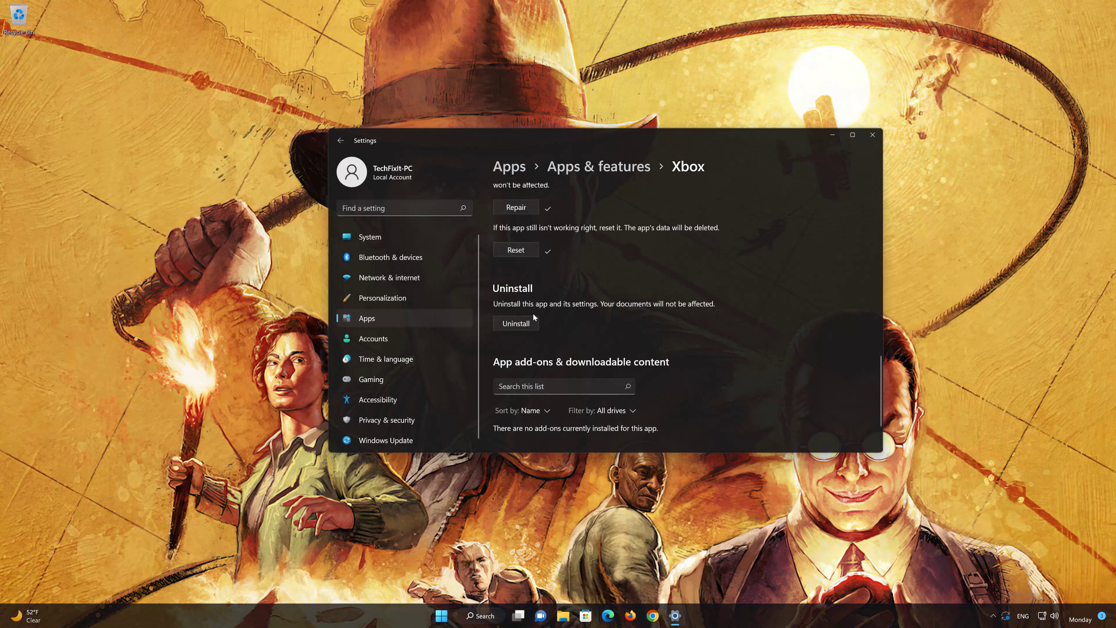
pyautogui.click(517, 323)
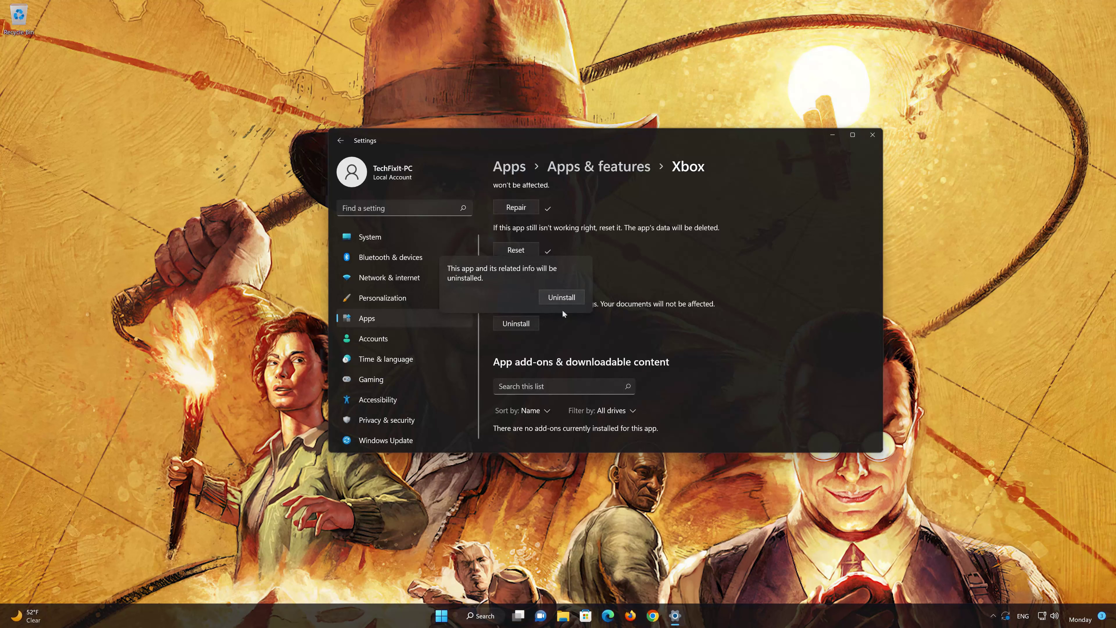
pyautogui.click(568, 299)
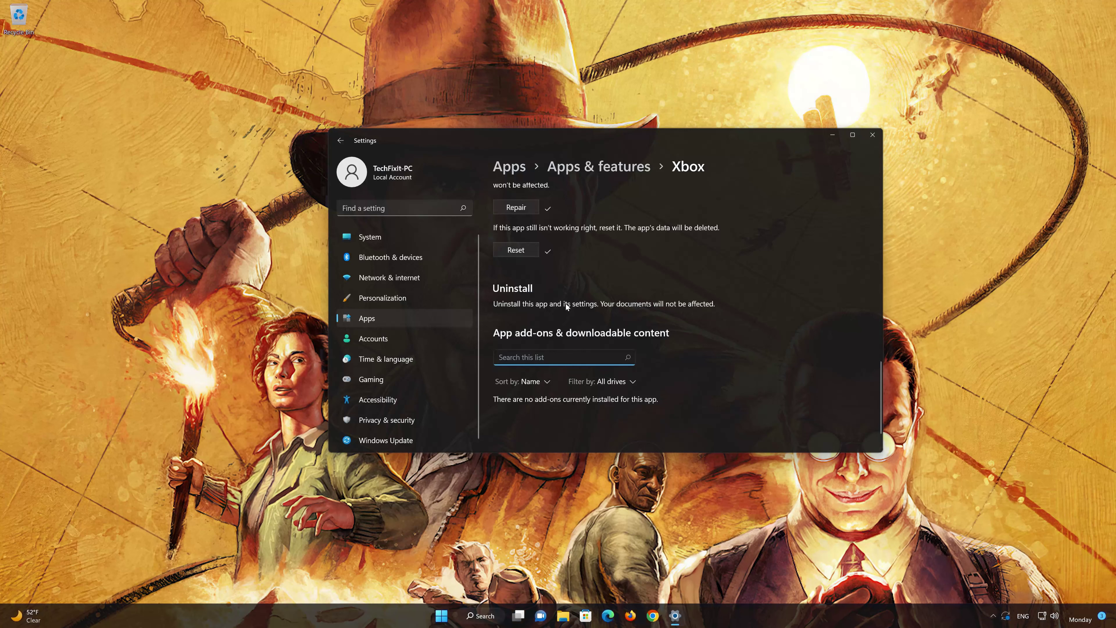
pyautogui.click(872, 135)
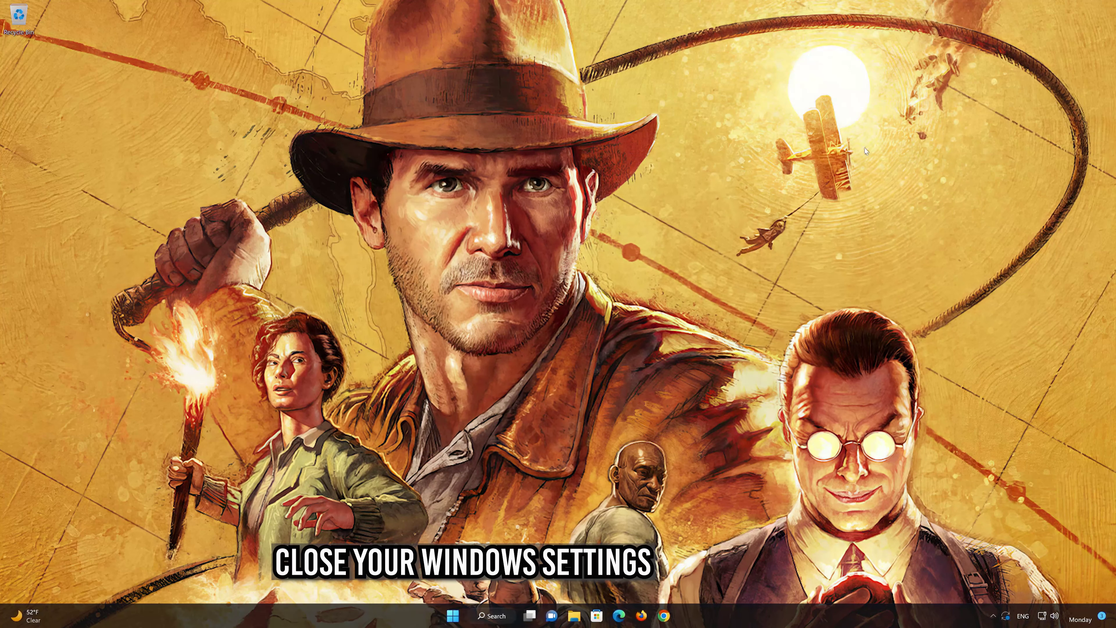
# - Switch to the Microsoft Store, search for "xbox" and open the Xbox app's product page
pyautogui.click(597, 616)
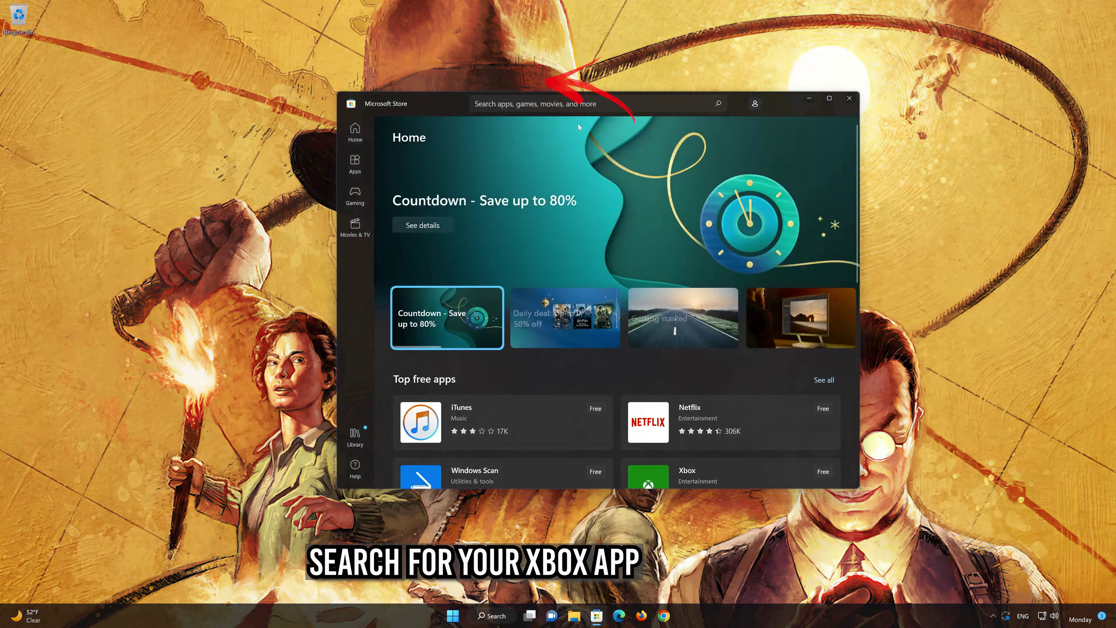
pyautogui.click(544, 104)
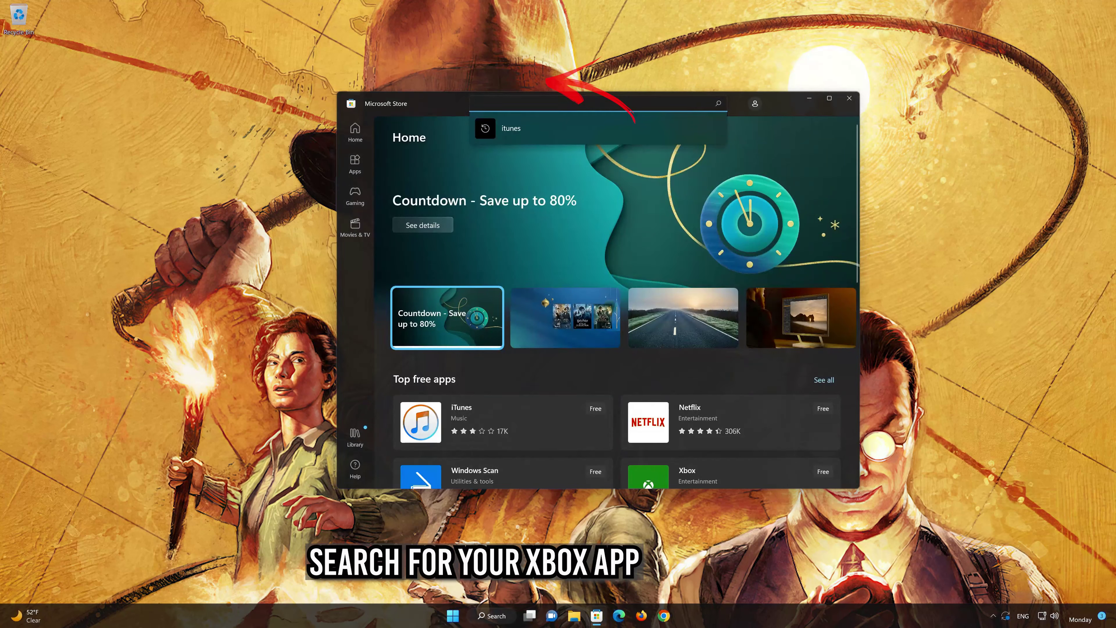
pyautogui.write('xbox')
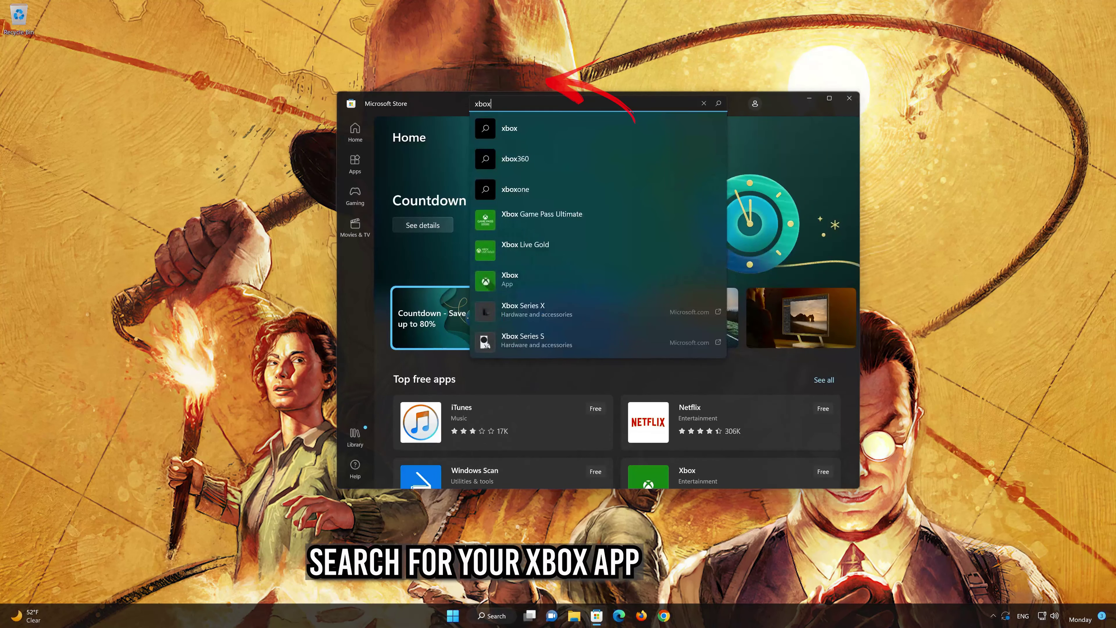
pyautogui.click(527, 280)
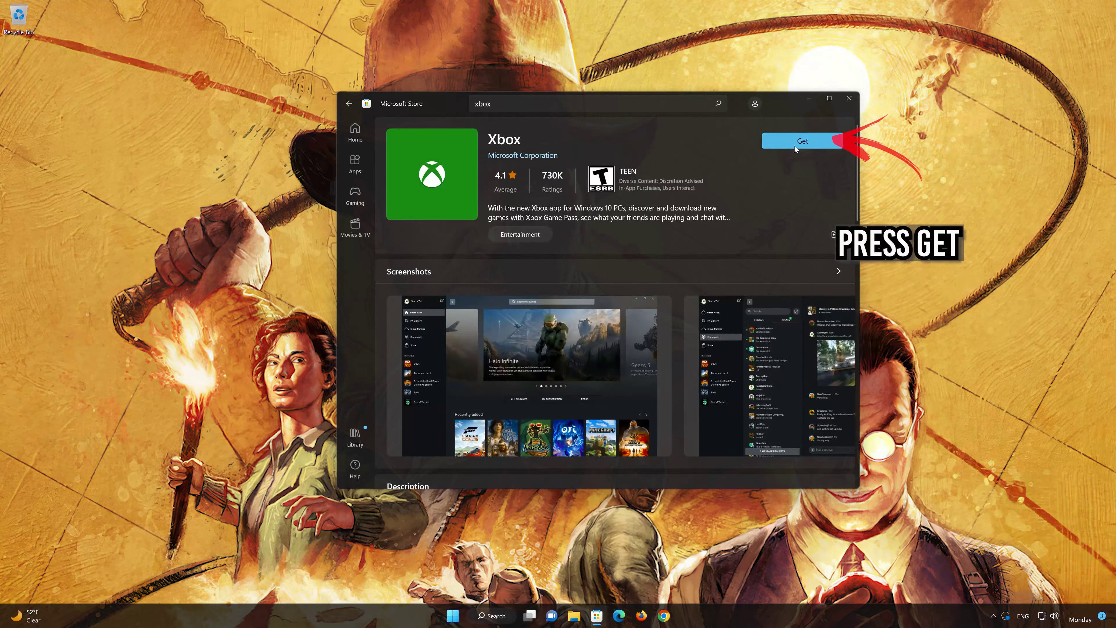
# - Install the Xbox app from its store page and launch it
pyautogui.click(795, 146)
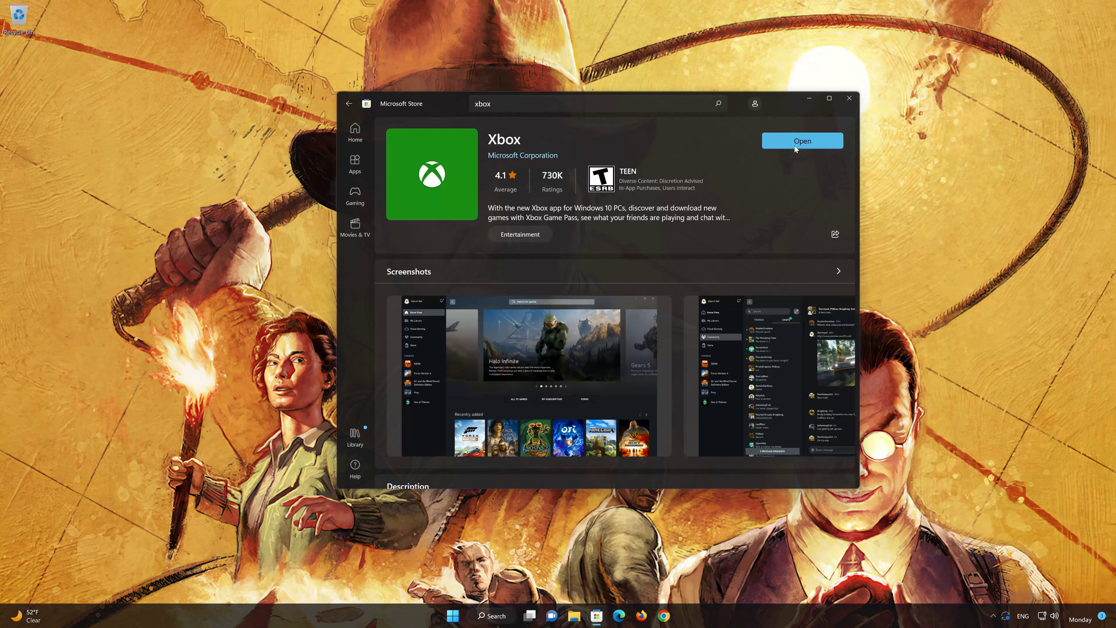
pyautogui.click(818, 137)
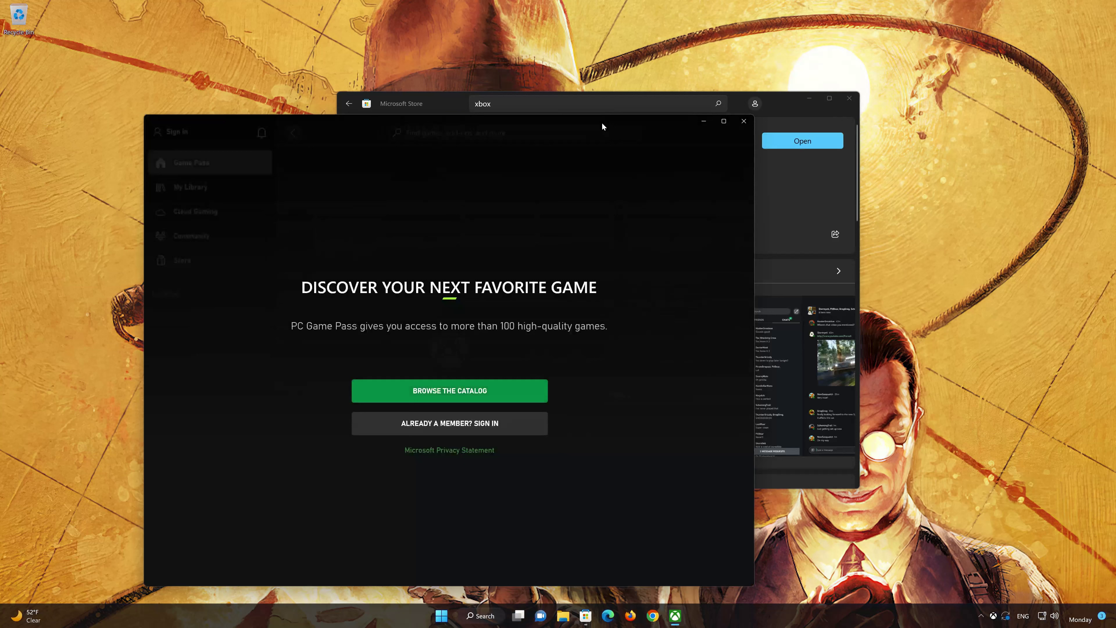
pyautogui.moveTo(601, 122); pyautogui.dragTo(742, 76)
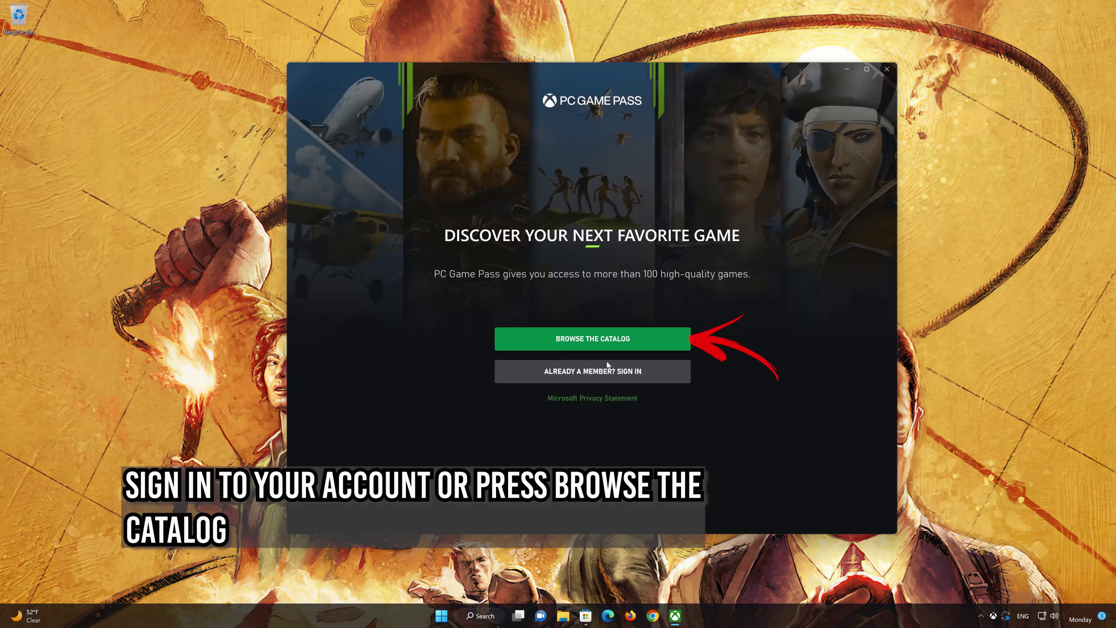
# - Browse the Game Pass catalog in the Xbox app, then close the app and the Microsoft Store
pyautogui.click(617, 339)
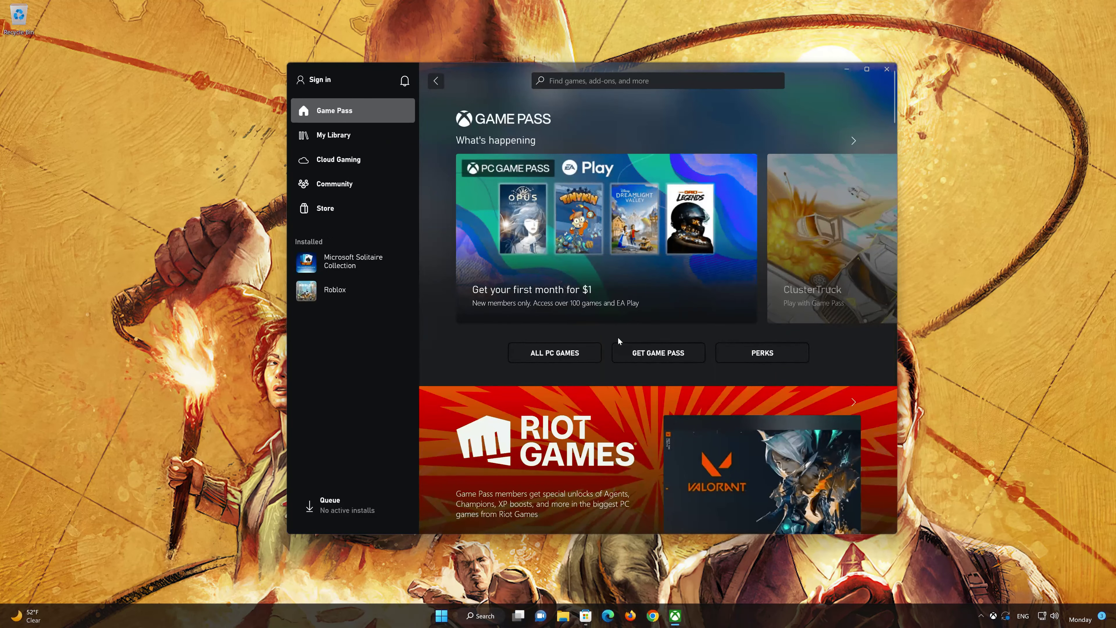
pyautogui.scroll(-10, 618, 341)
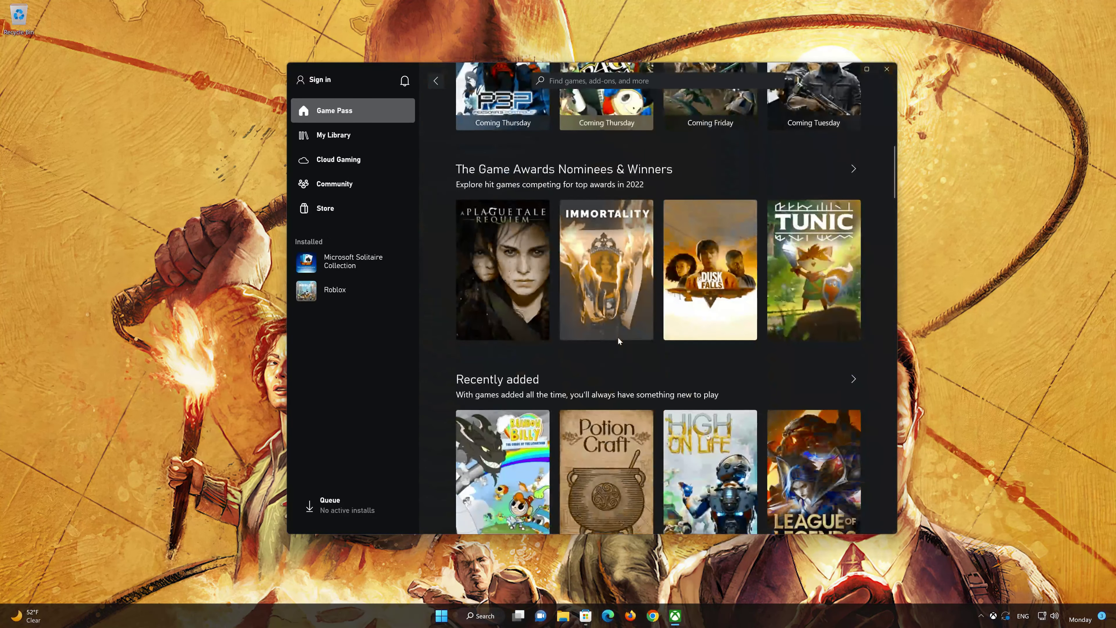
pyautogui.scroll(-5, 619, 340)
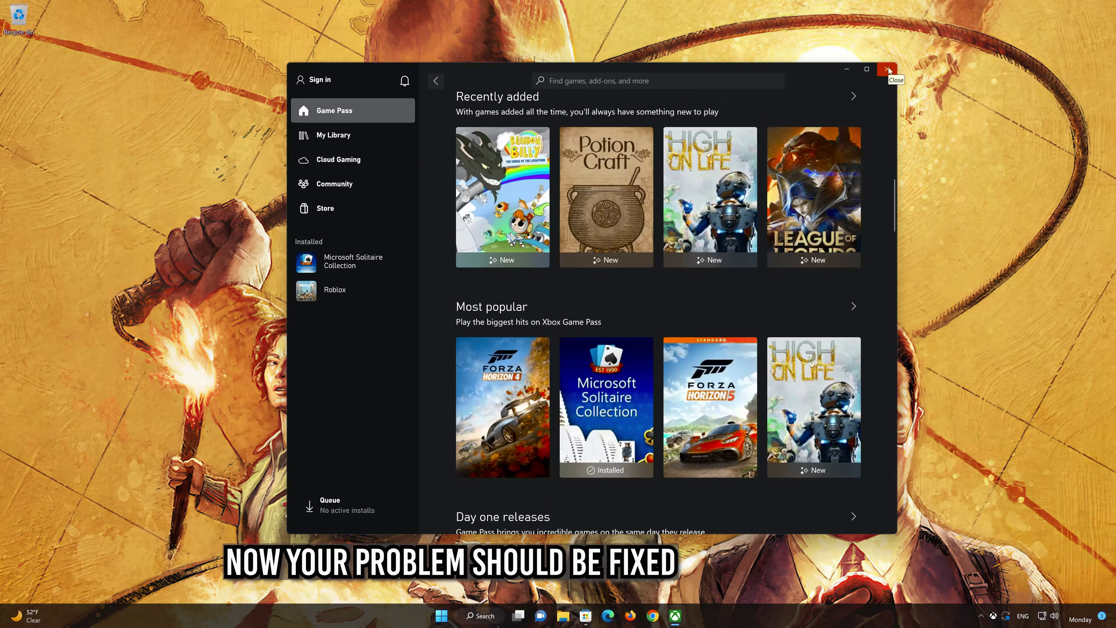
pyautogui.click(886, 70)
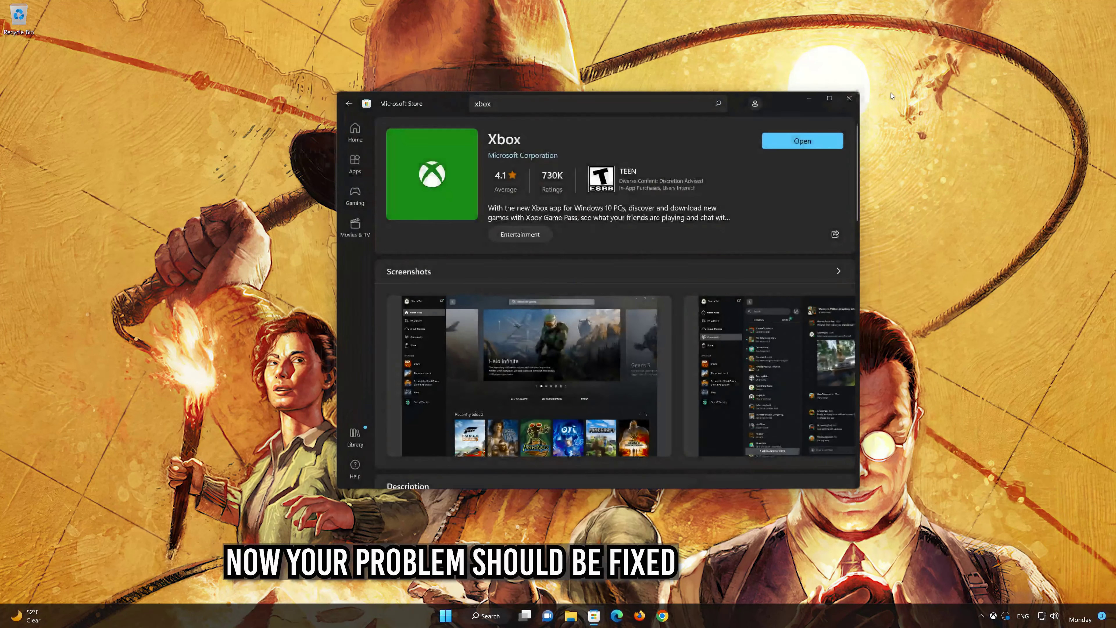
pyautogui.click(849, 98)
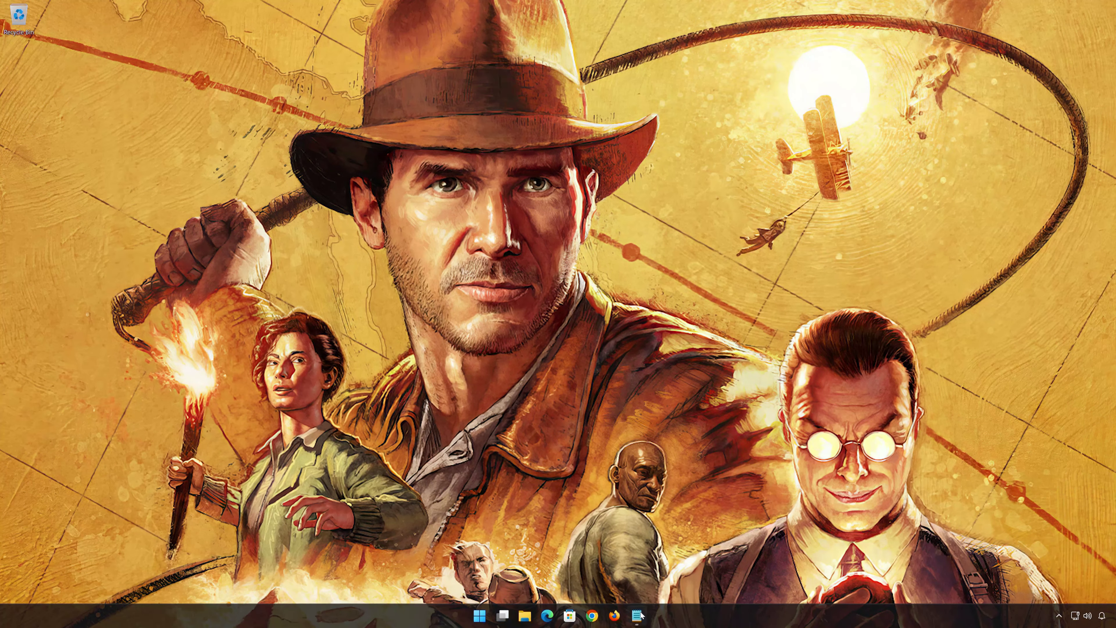
# - Switch to Notepad, copy the selected Xbox support web address and minimize the window
pyautogui.click(638, 616)
pyautogui.rightClick(499, 118)
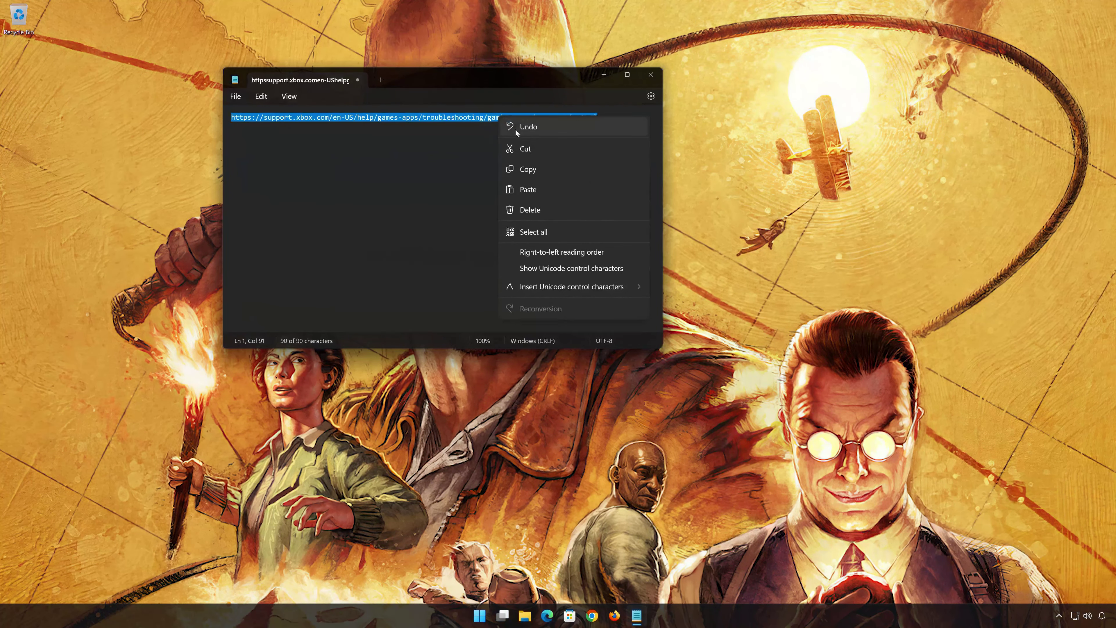
pyautogui.click(534, 170)
pyautogui.click(605, 78)
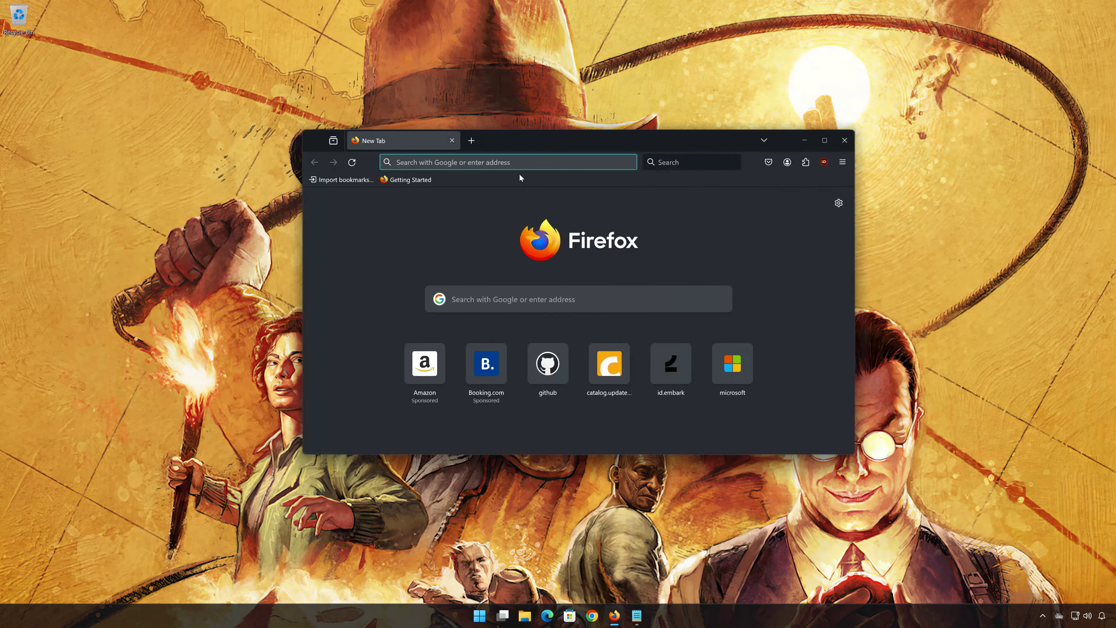
# - In Firefox, paste the copied support.xbox.com address and load the Gaming Services repair tool page
pyautogui.rightClick(521, 162)
pyautogui.click(538, 239)
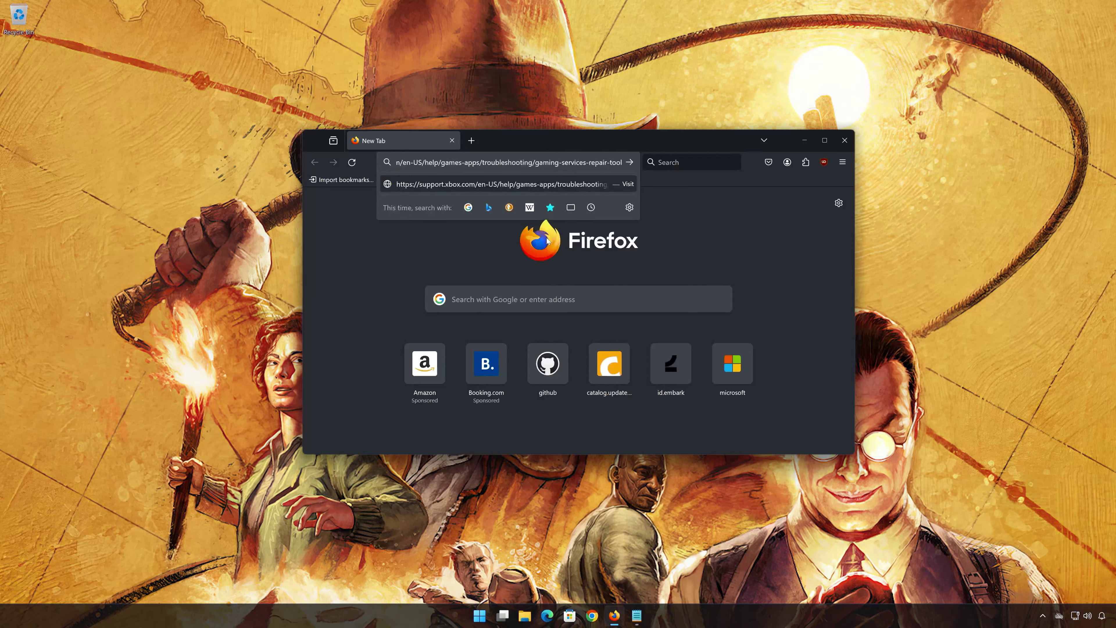
pyautogui.press('Return')
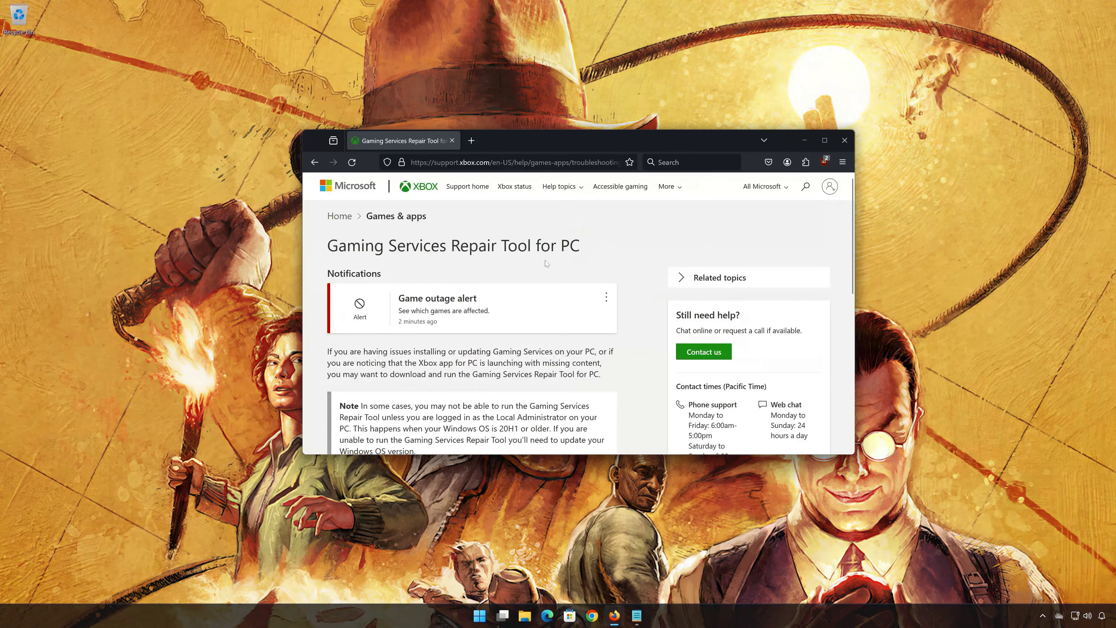
# - Expand the Downloadable version section, download the Gaming Services Repair Tool for PC and close the browser
pyautogui.scroll(-5, 540, 299)
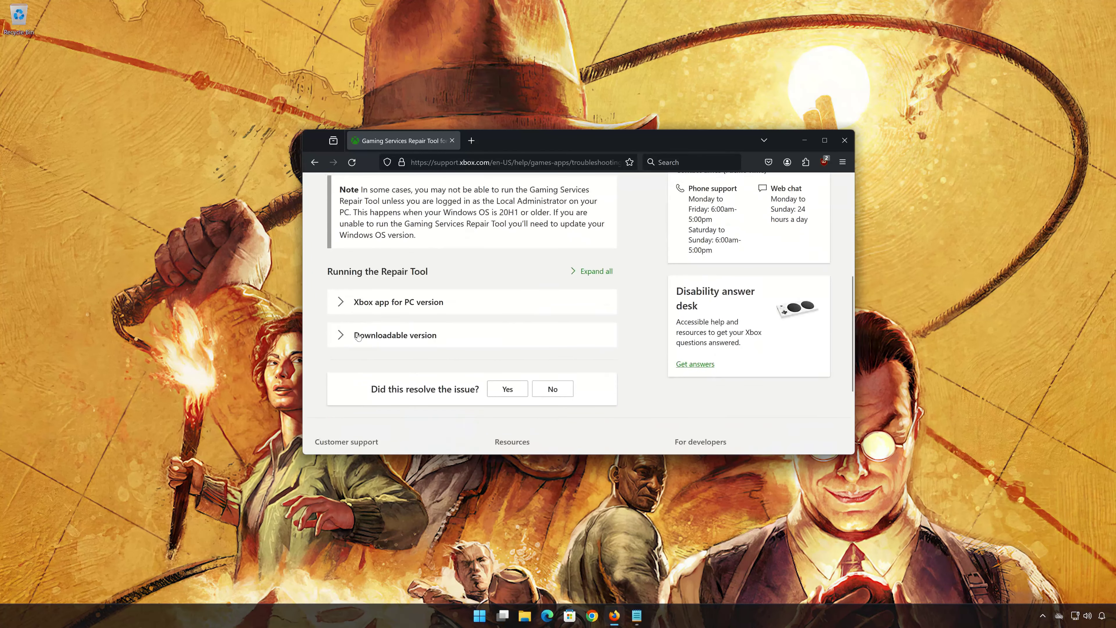
pyautogui.click(341, 335)
pyautogui.scroll(-5, 493, 344)
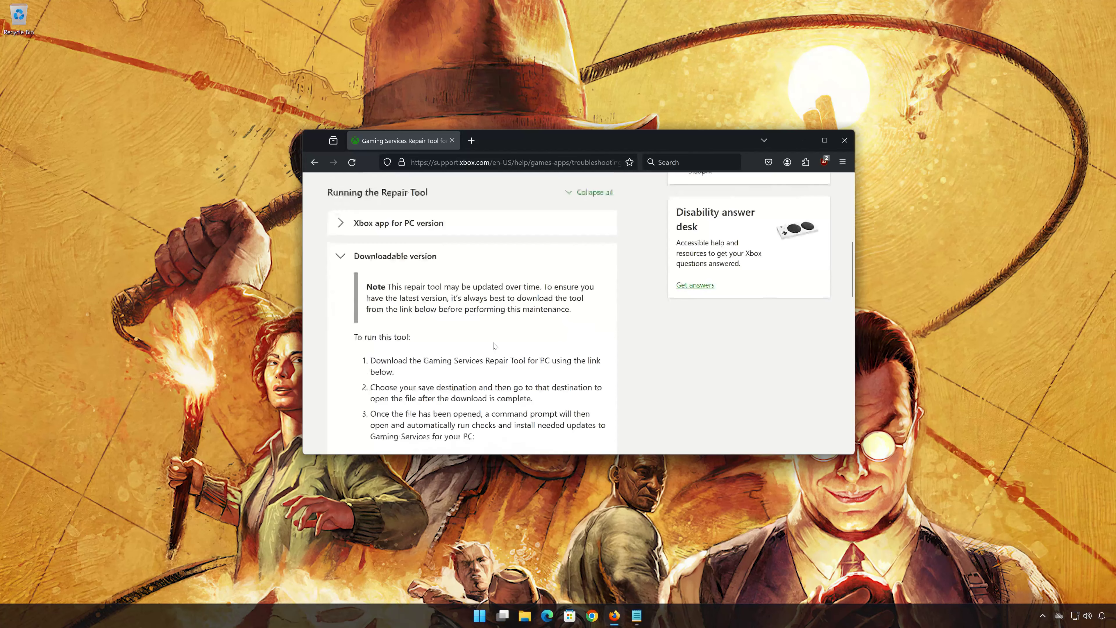
pyautogui.scroll(-5, 494, 343)
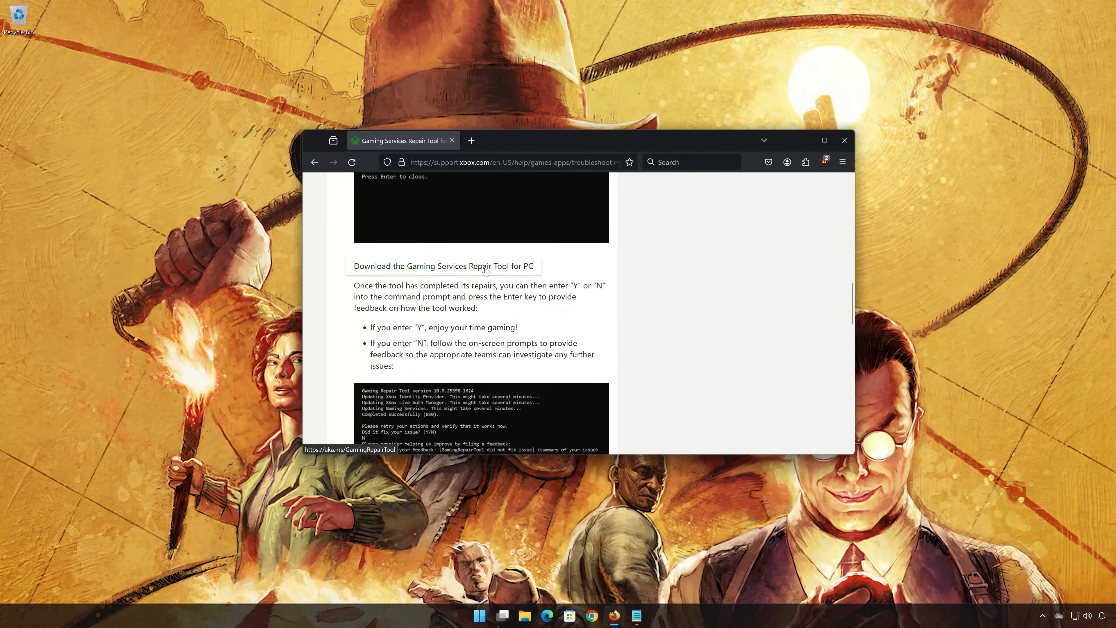
pyautogui.click(461, 269)
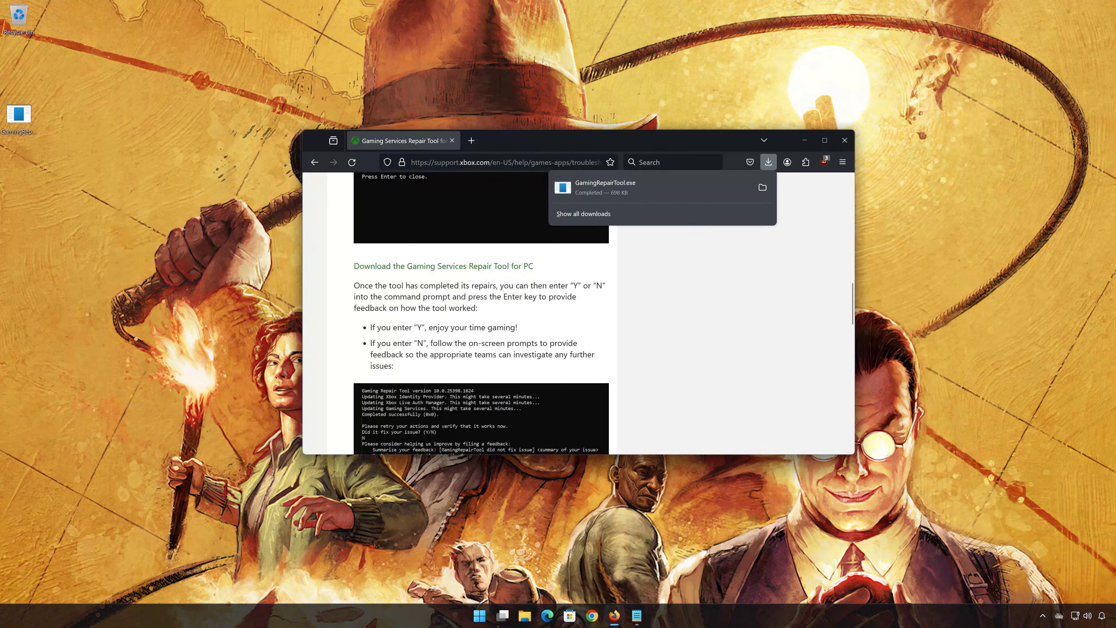
pyautogui.press('Escape')
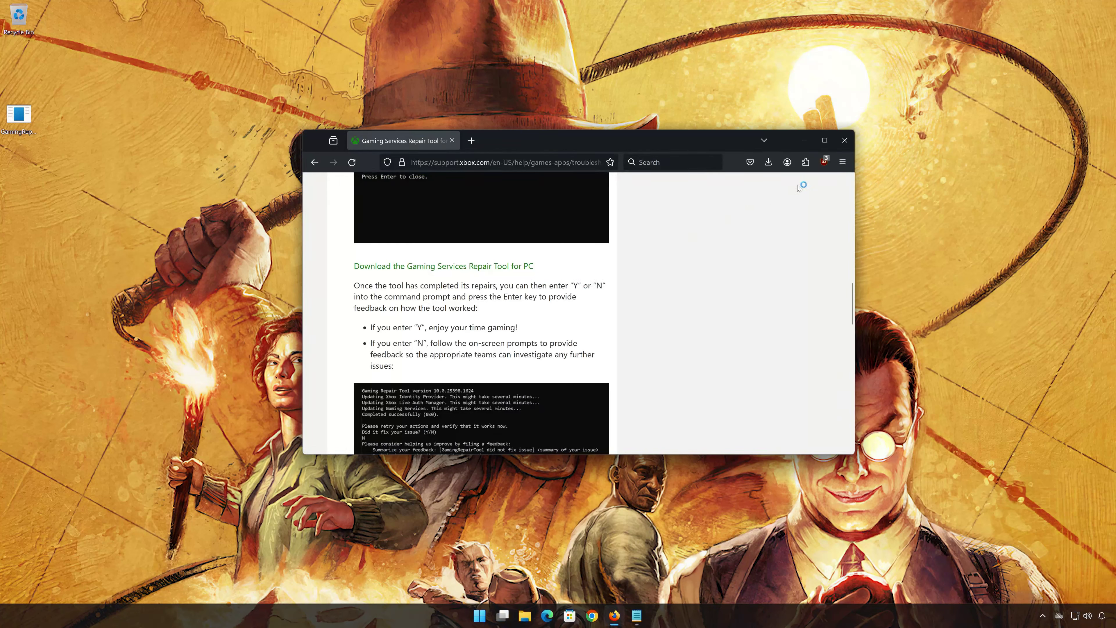
pyautogui.click(844, 141)
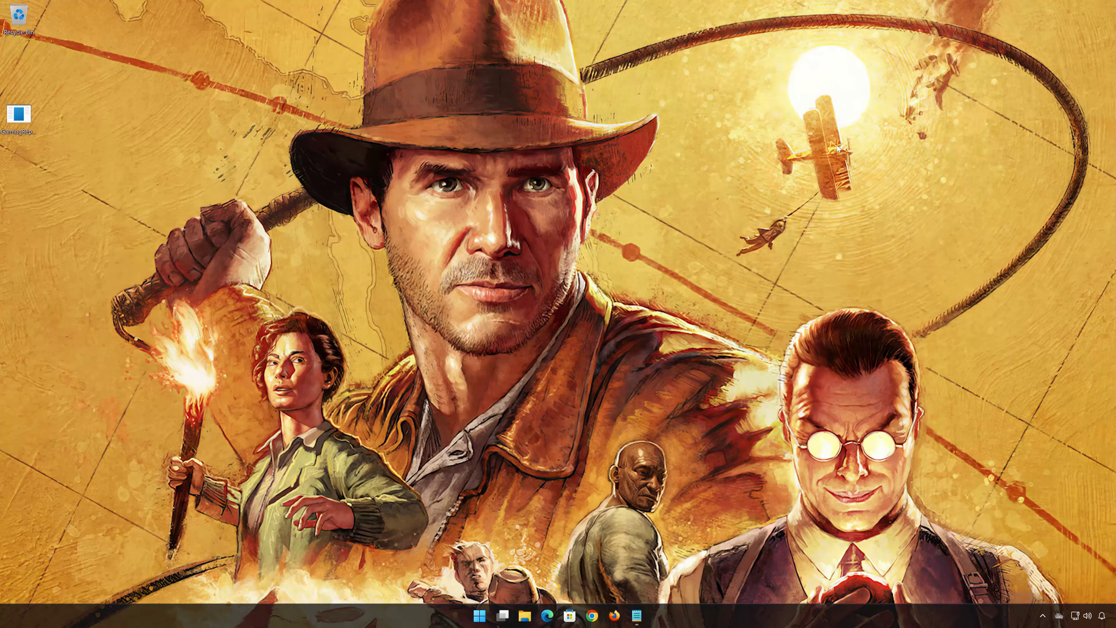
# - Run the downloaded GamingRepairTool.exe from the desktop as administrator, allowing both User Account Control requests
pyautogui.rightClick(19, 128)
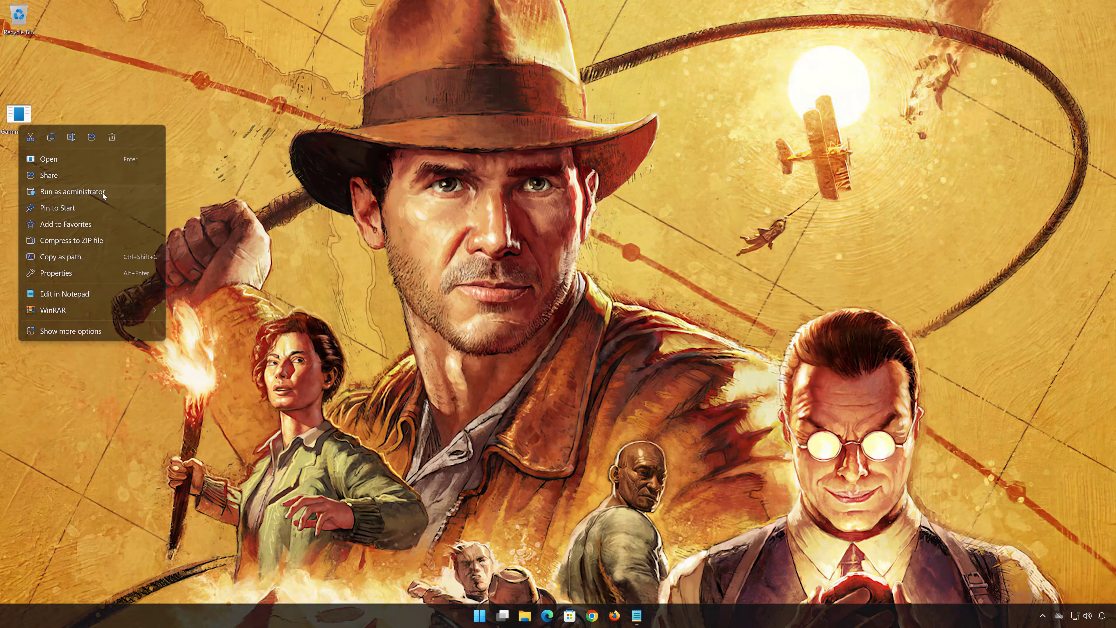
pyautogui.click(75, 194)
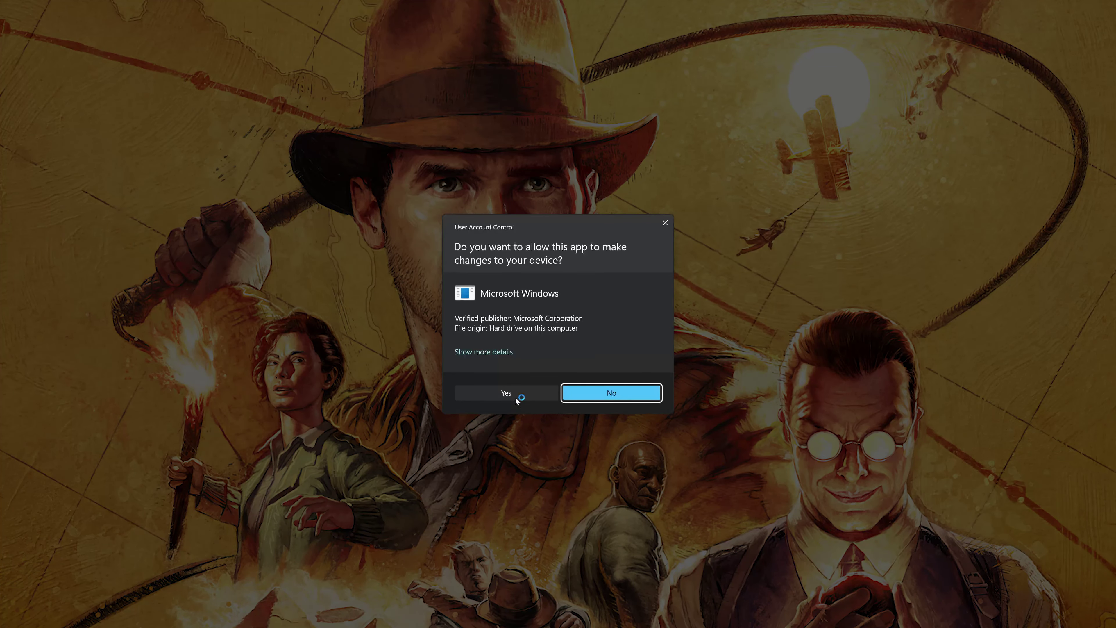
pyautogui.click(513, 391)
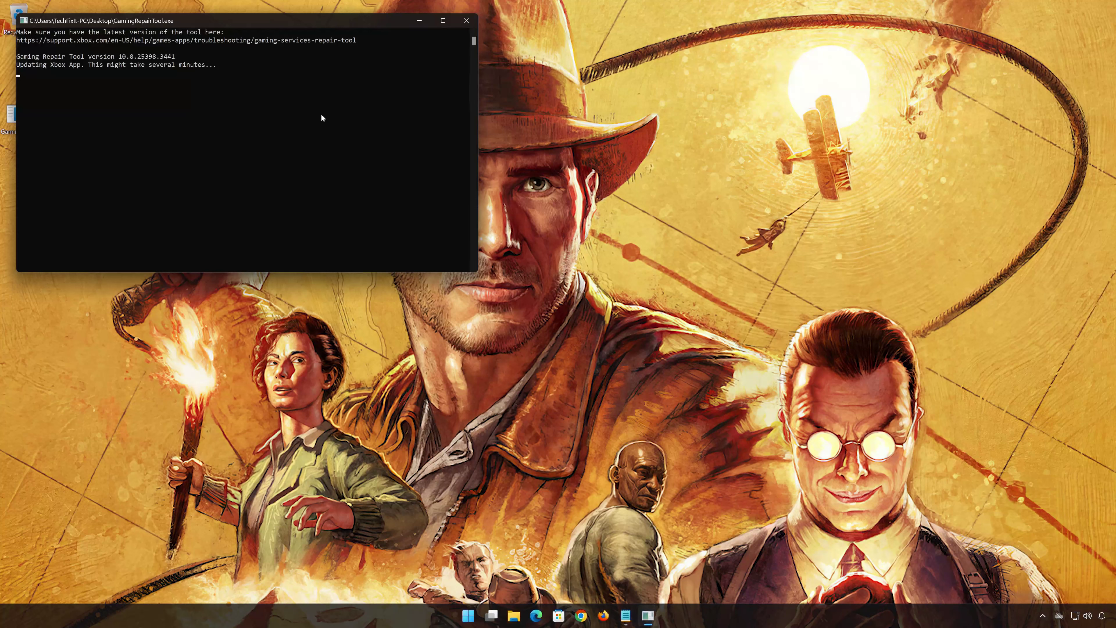
pyautogui.moveTo(299, 29); pyautogui.dragTo(605, 164)
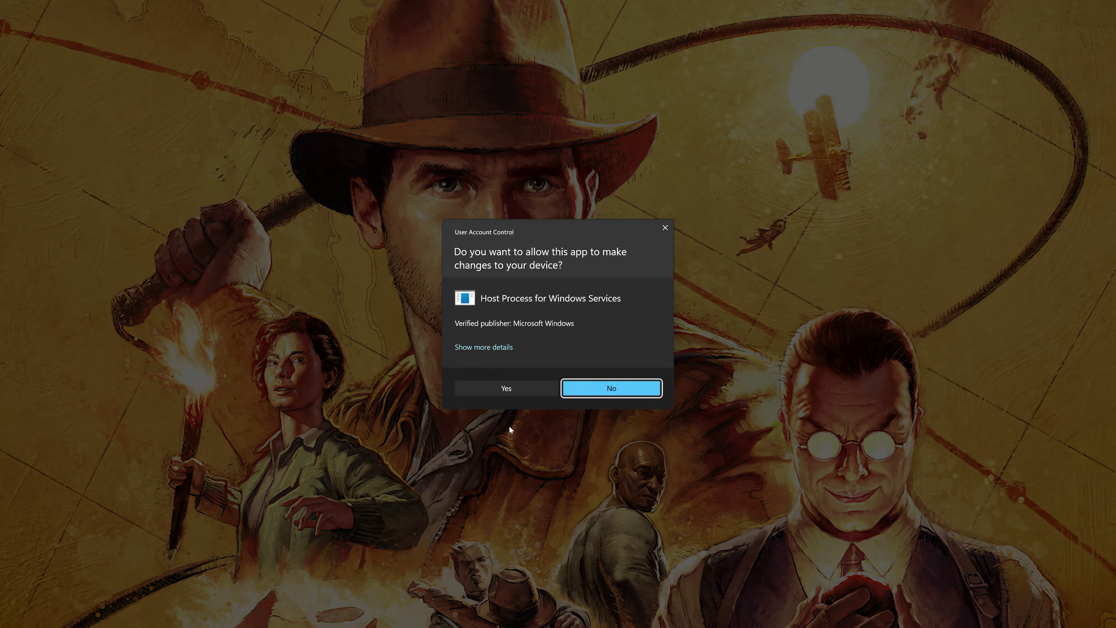
pyautogui.click(510, 388)
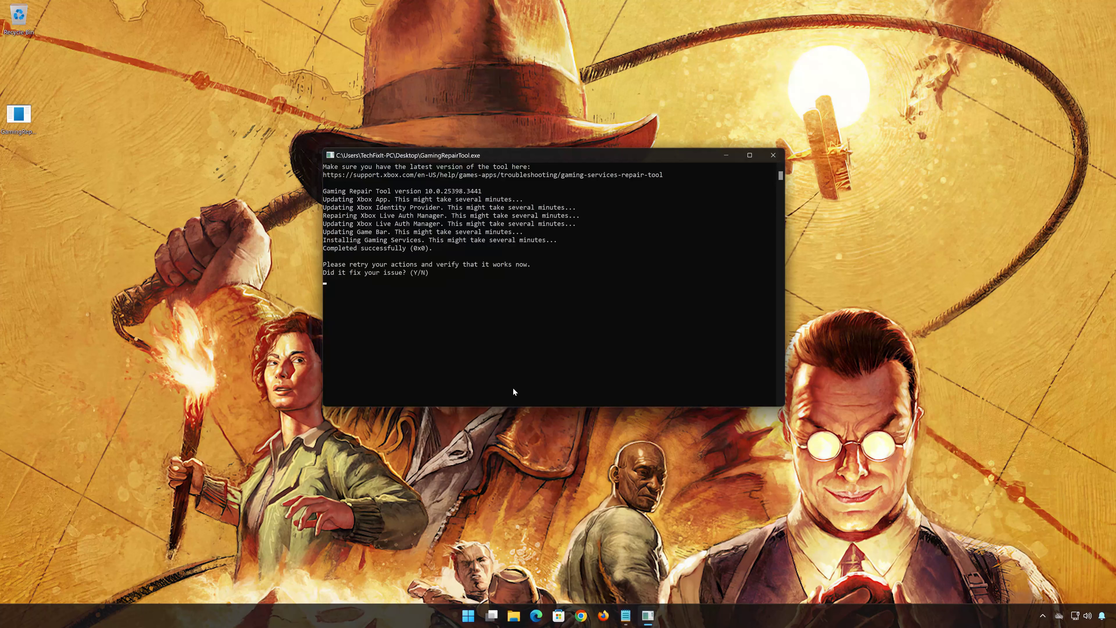
# - Answer "y" to the repair tool's question about whether the issue is fixed and close the tool
pyautogui.write('y')
pyautogui.press('Return')
pyautogui.press('Return')
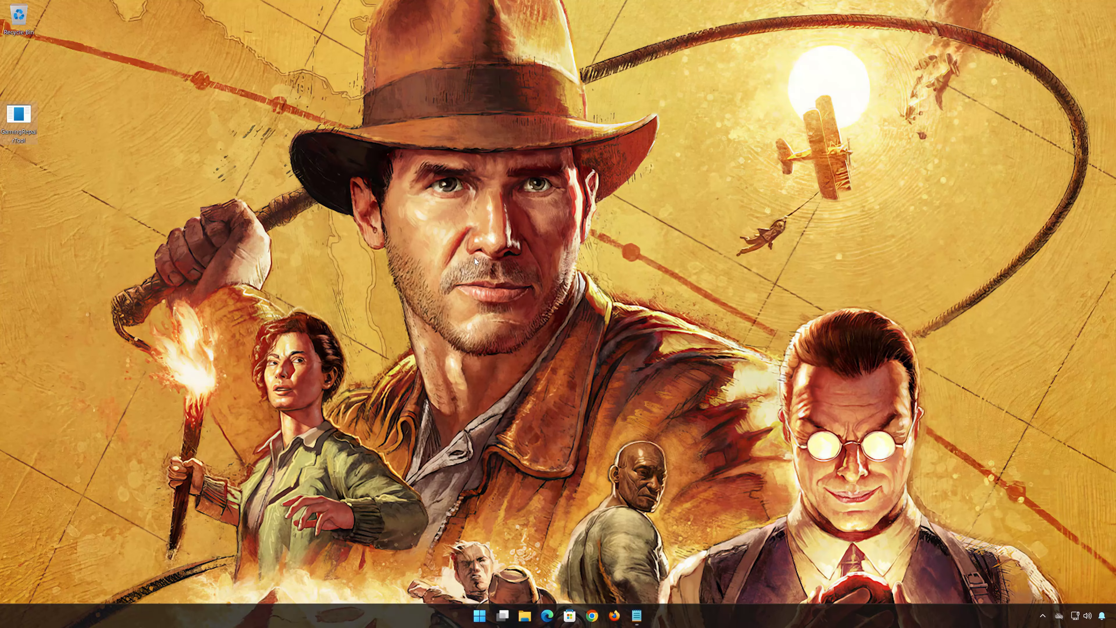